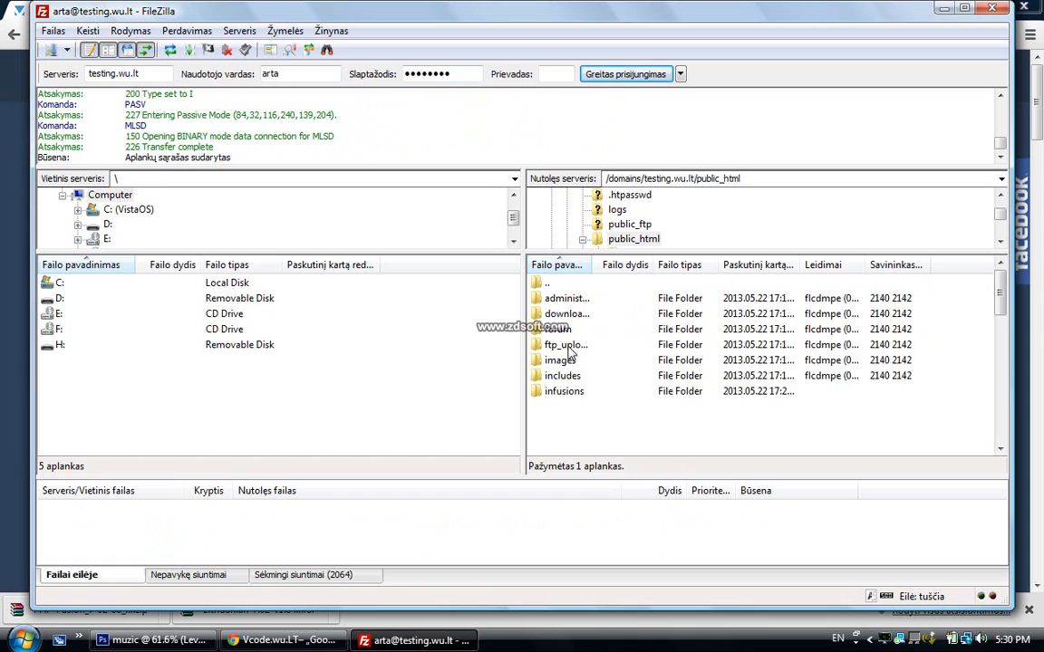
# Open the server's public_html/locale folder, then open the downloaded Lithuanian language archive
pyautogui.scroll(-10, 584, 372)
pyautogui.scroll(10, 589, 382)
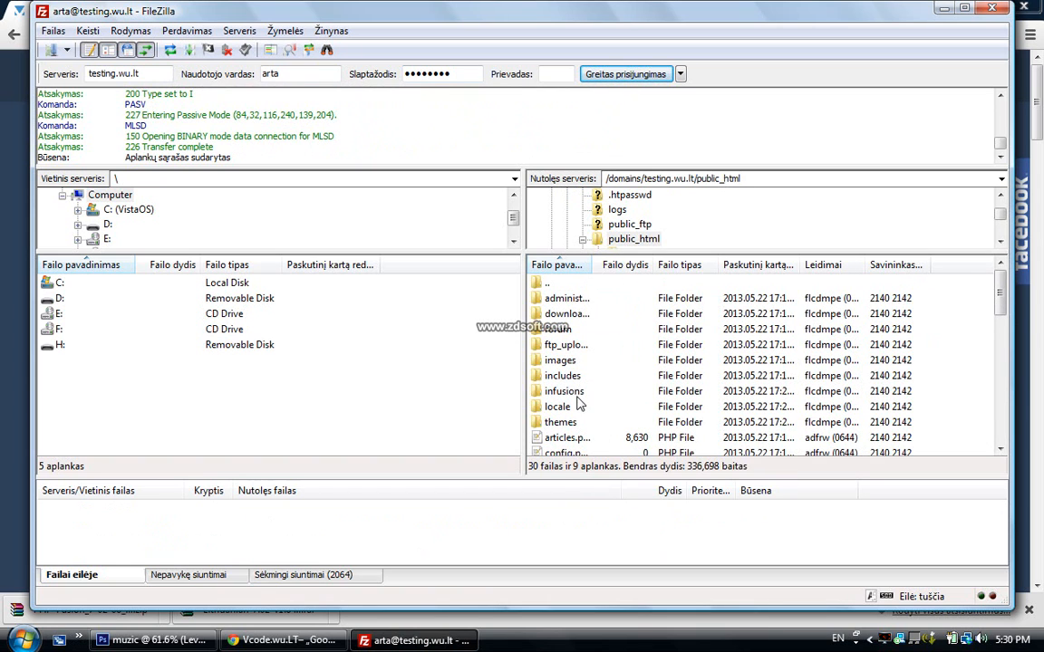
pyautogui.doubleClick(562, 408)
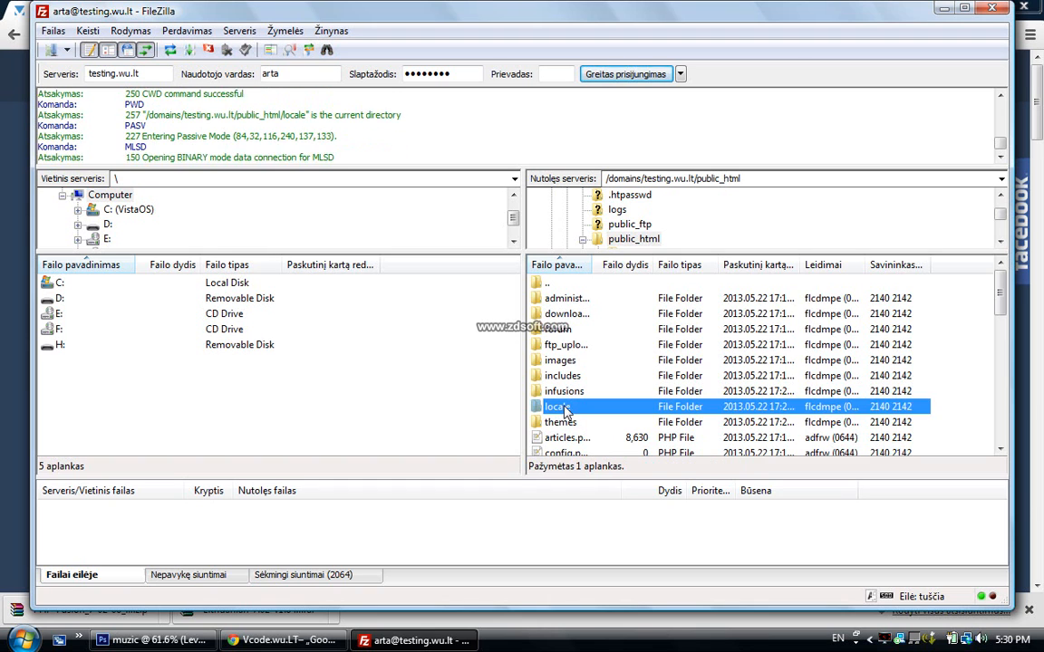
pyautogui.click(261, 616)
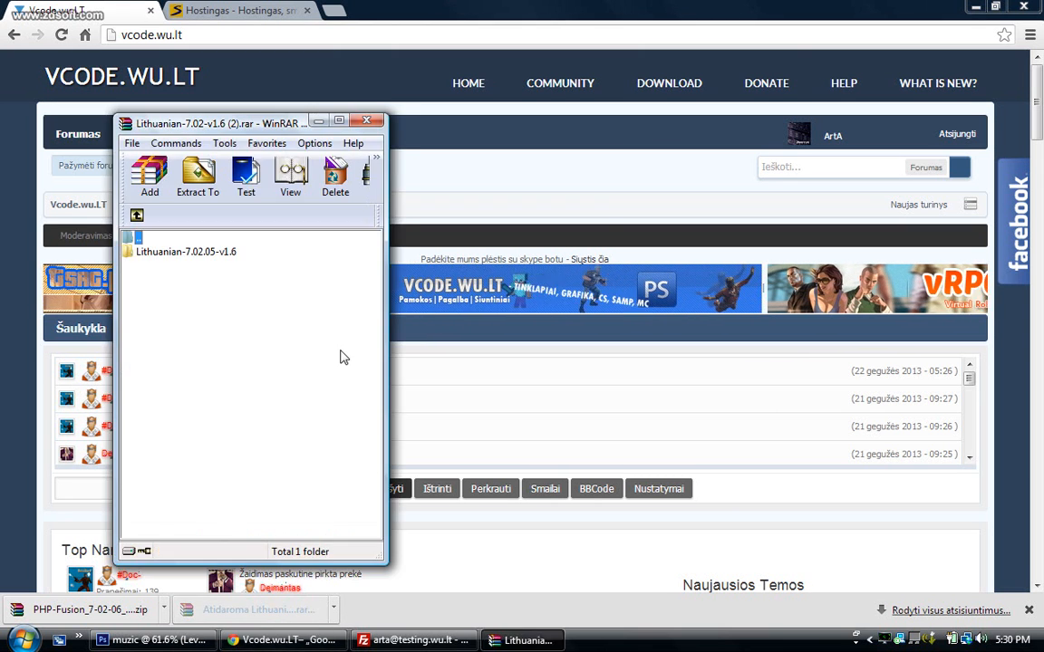
# Copy the Lithuanian folder from the Lithuanian-7.02.05-v1.6 archive into the server's locale folder
pyautogui.press('Escape')
pyautogui.click(163, 257)
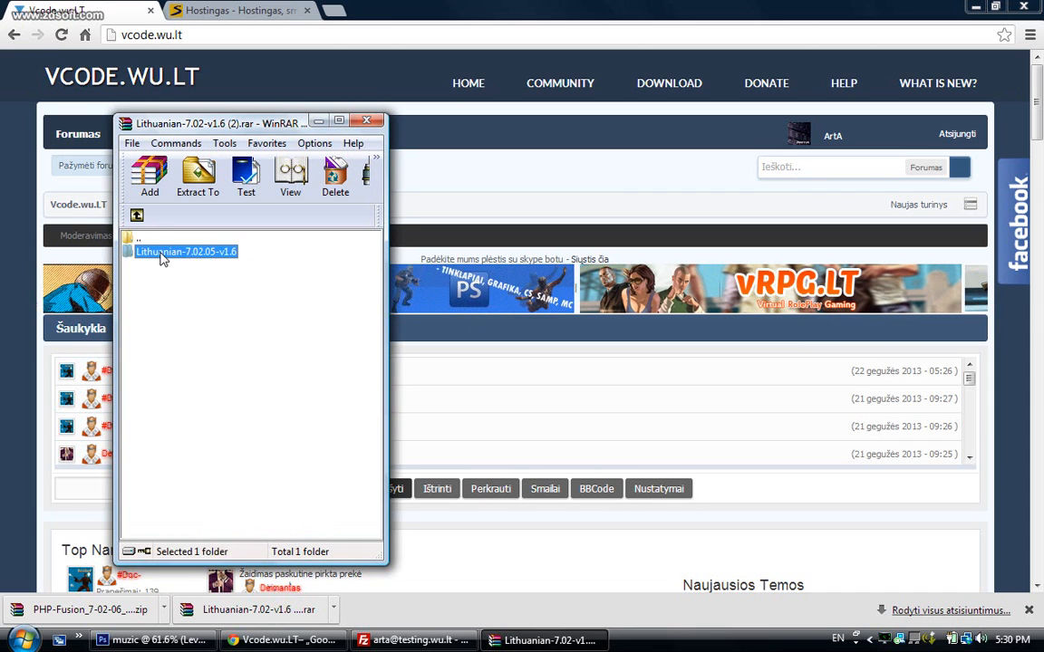
pyautogui.doubleClick(163, 256)
pyautogui.doubleClick(164, 252)
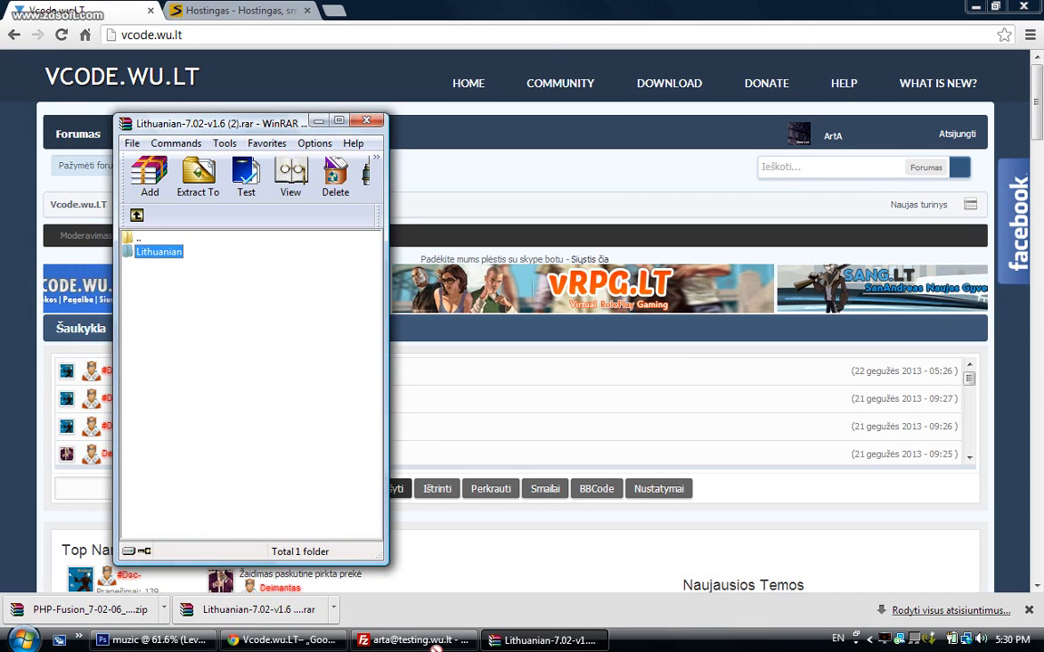
pyautogui.moveTo(436, 648); pyautogui.dragTo(648, 388)
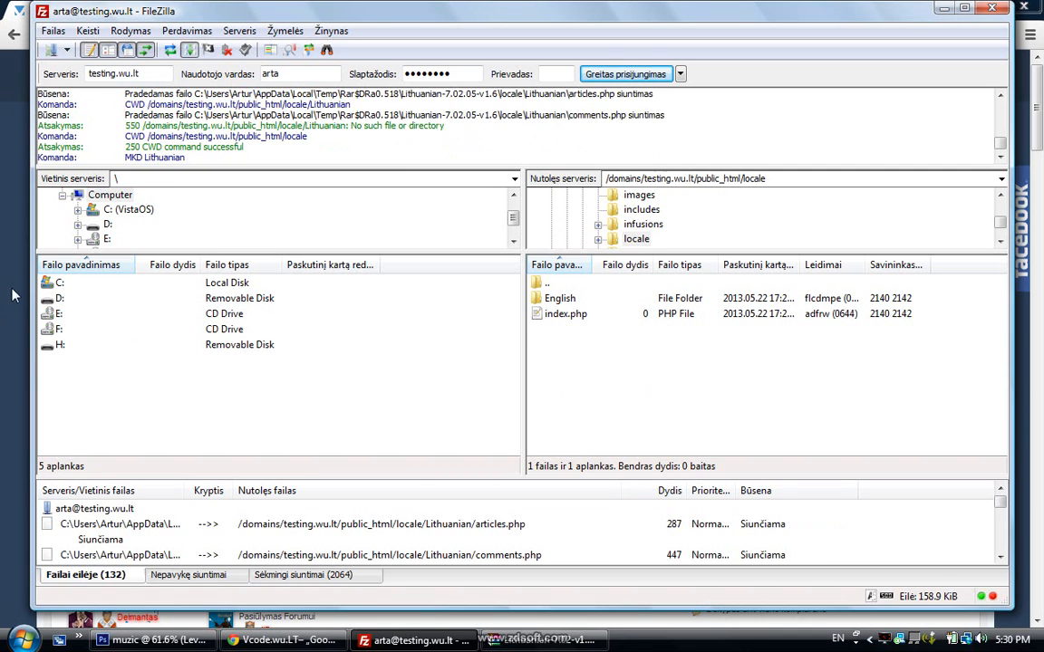
# Return to the vcode.wu.lt forum in the browser while the language files upload
pyautogui.hotkey('alt', 'Tab')
pyautogui.scroll(-3, 141, 264)
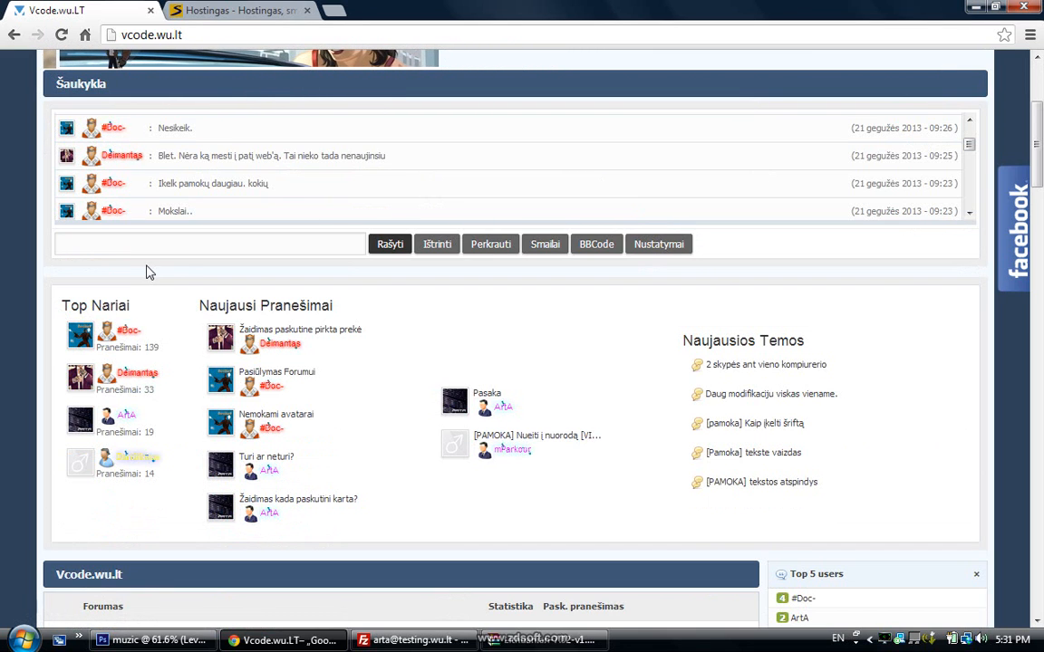
pyautogui.scroll(3, 186, 280)
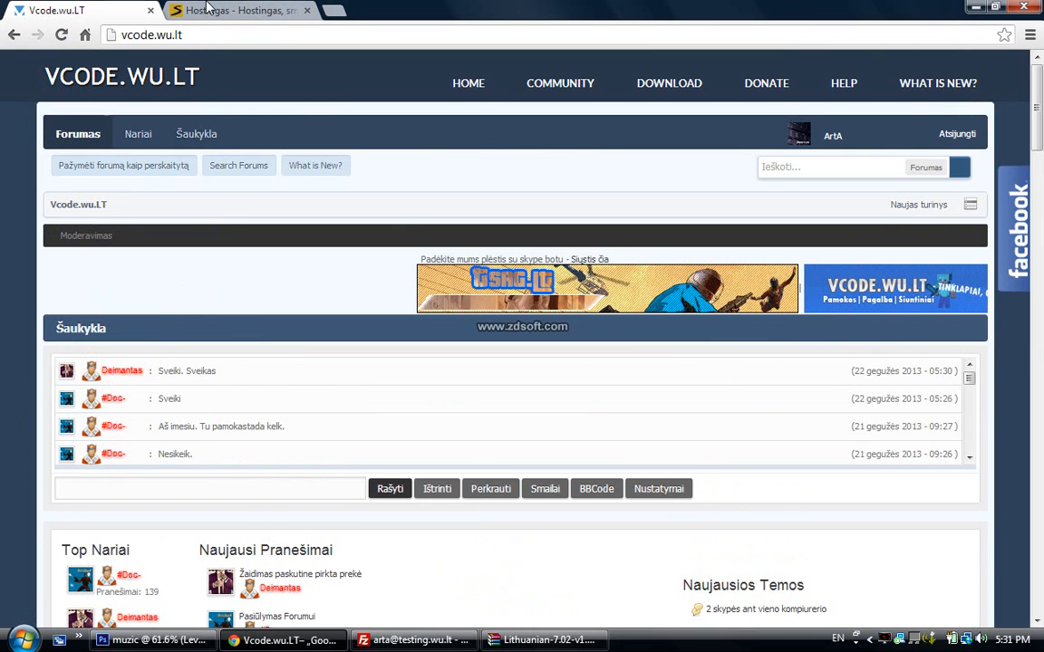
# Open the DirectAdmin server address from the Hostingas.in account page in a new tab
pyautogui.hotkey('ctrl', 'Tab')
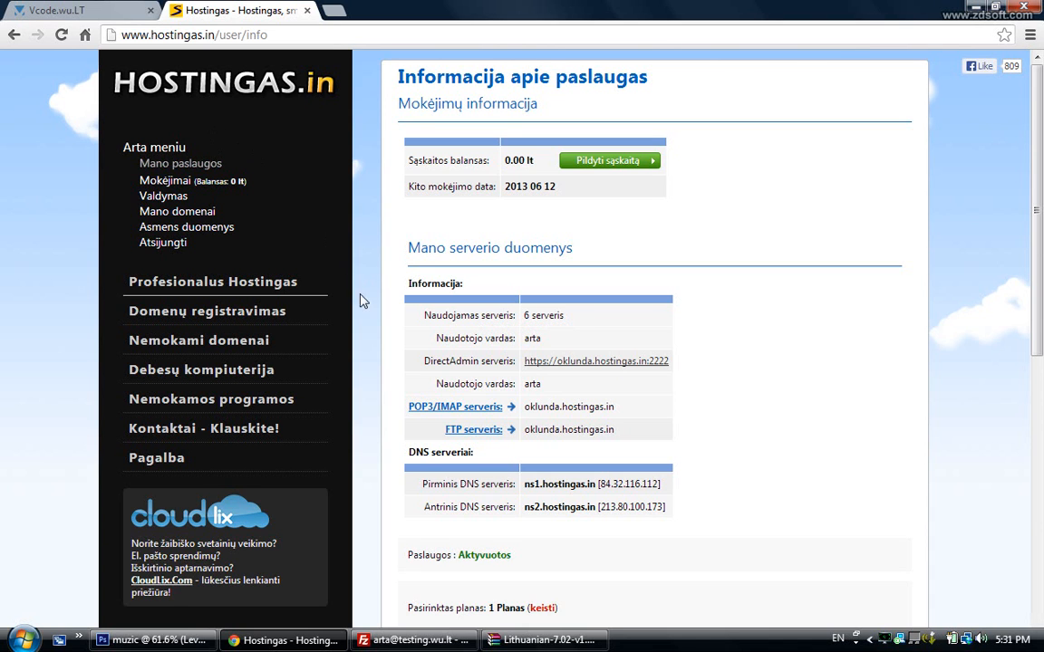
pyautogui.scroll(-3, 438, 365)
pyautogui.scroll(-3, 438, 365)
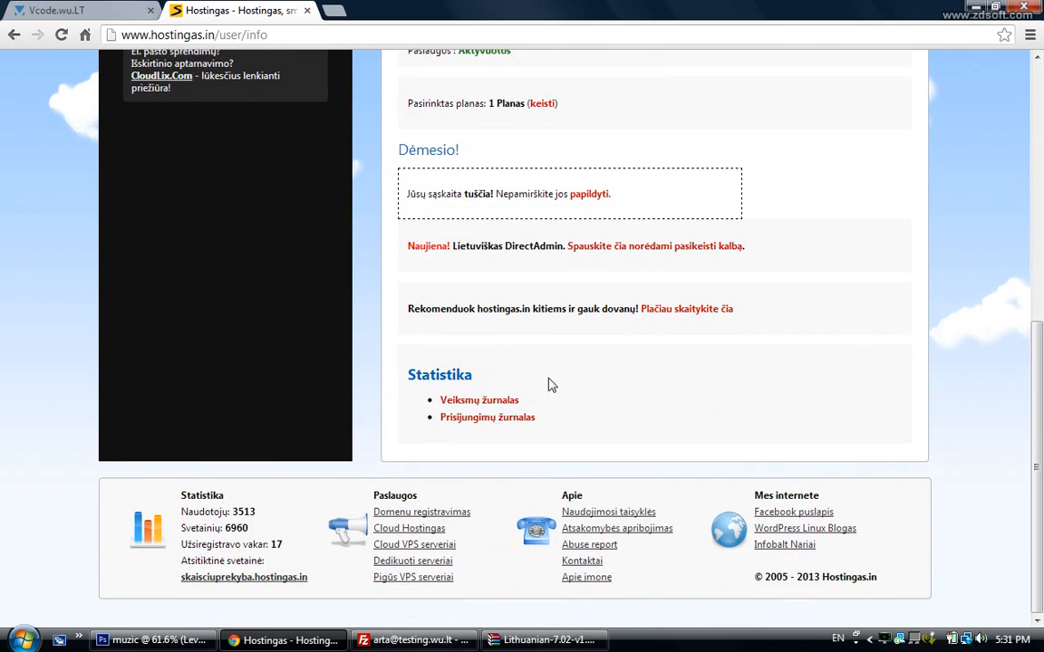
pyautogui.scroll(3, 624, 365)
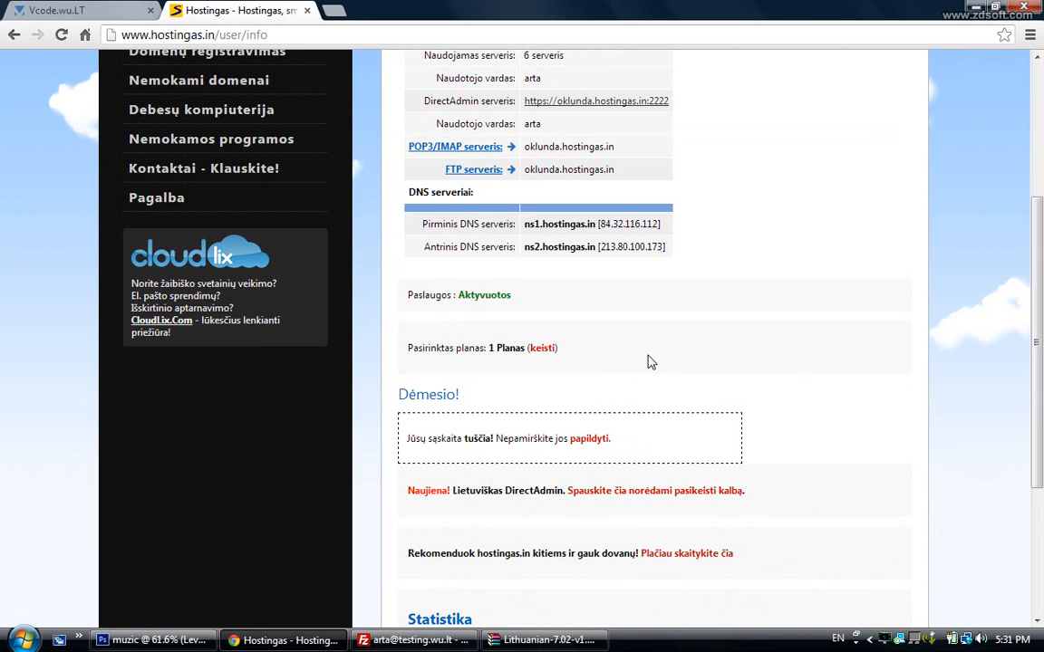
pyautogui.scroll(3, 616, 362)
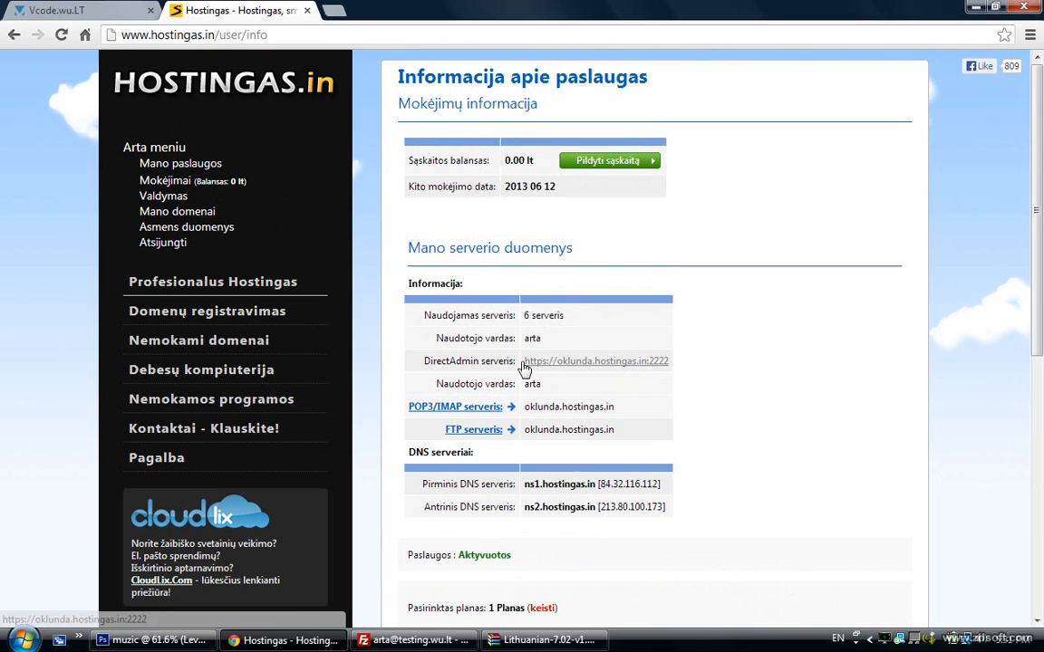
pyautogui.moveTo(424, 362); pyautogui.dragTo(722, 360)
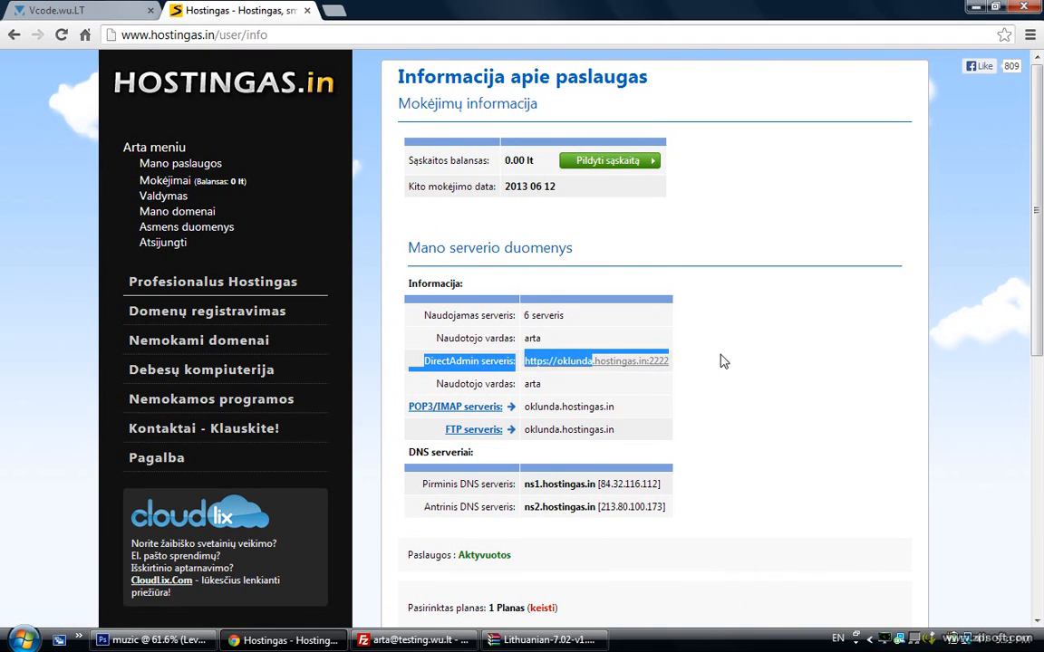
pyautogui.click(723, 368)
pyautogui.middleClick(607, 363)
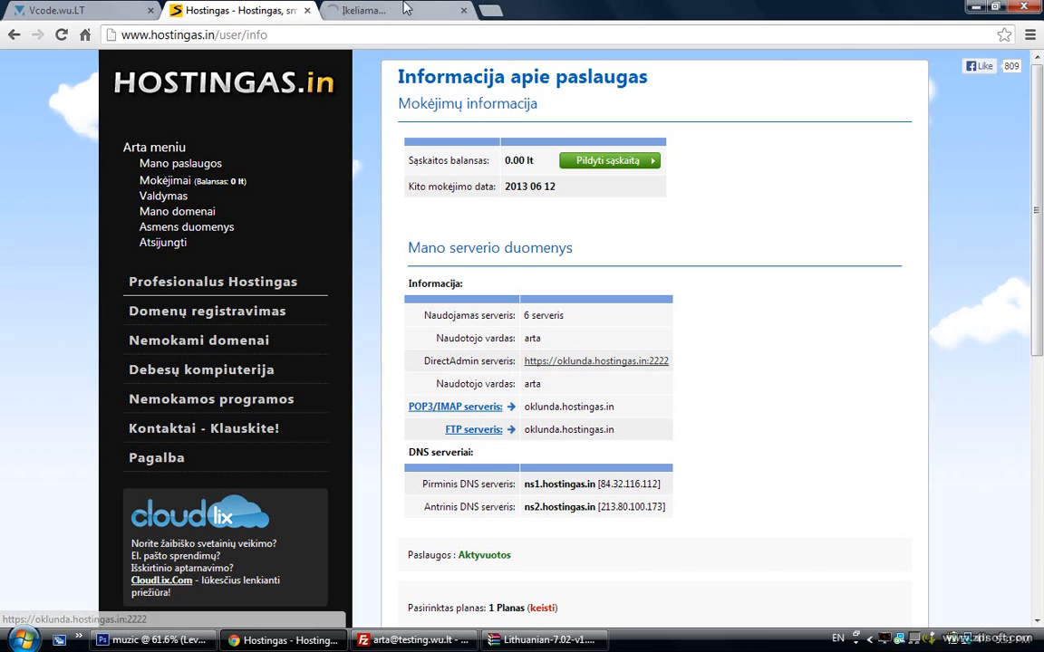
pyautogui.hotkey('ctrl', 'Tab')
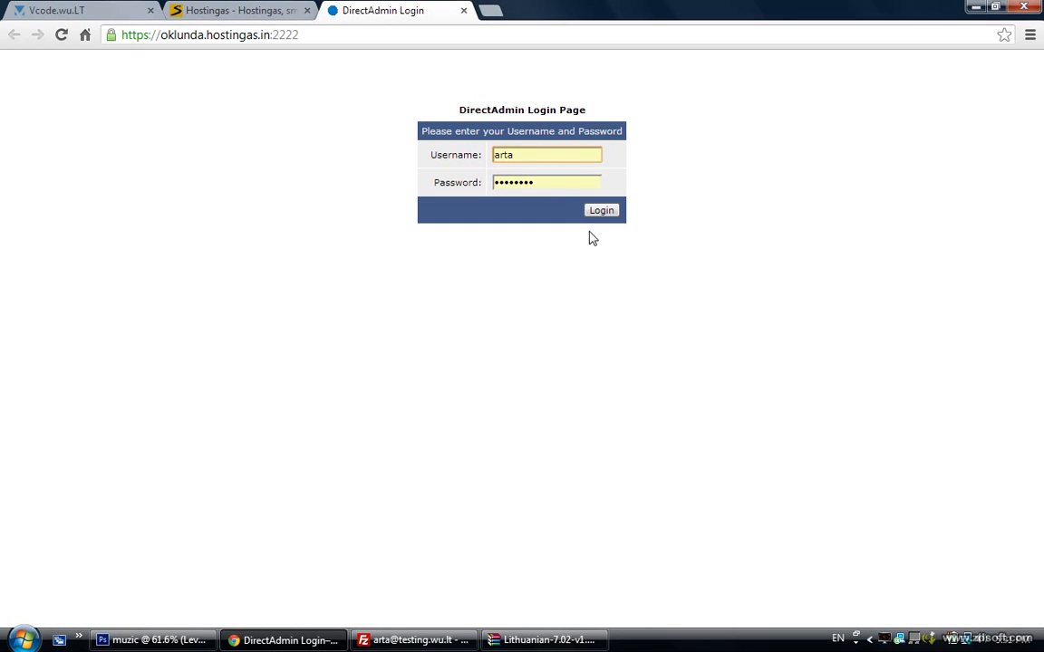
# Log in to DirectAdmin and open the MySQL settings for testing.wu.lt
pyautogui.click(601, 212)
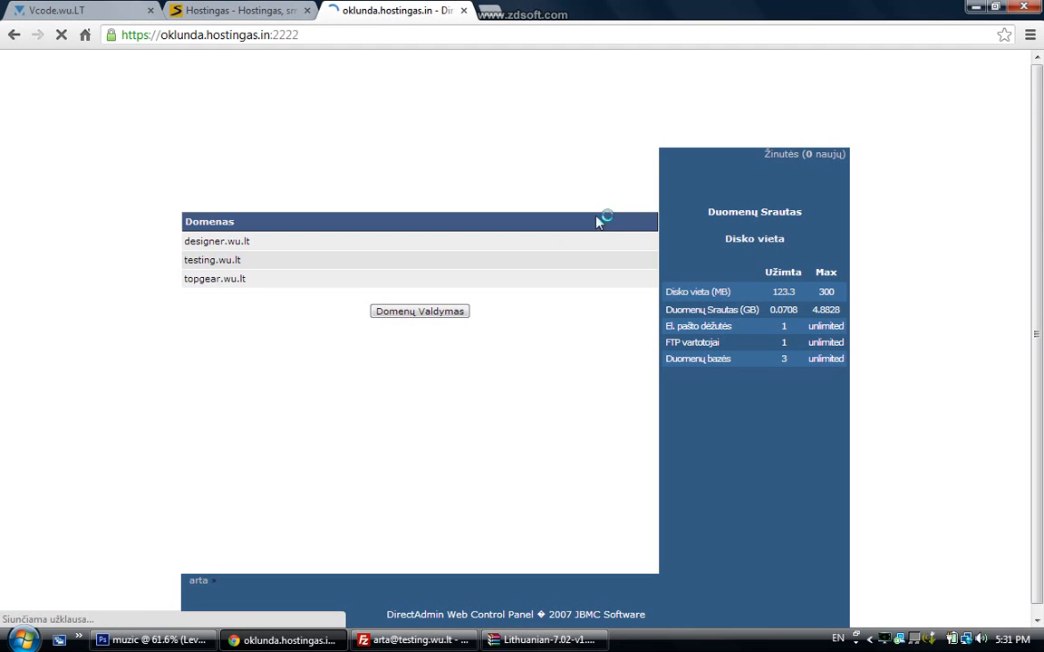
pyautogui.click(211, 263)
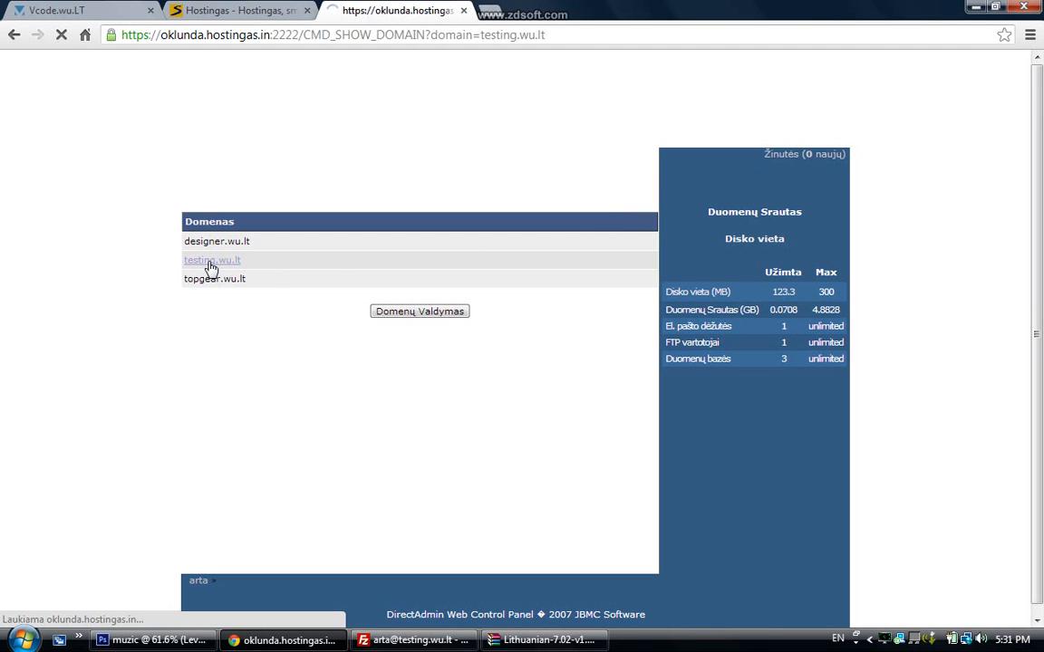
pyautogui.click(572, 329)
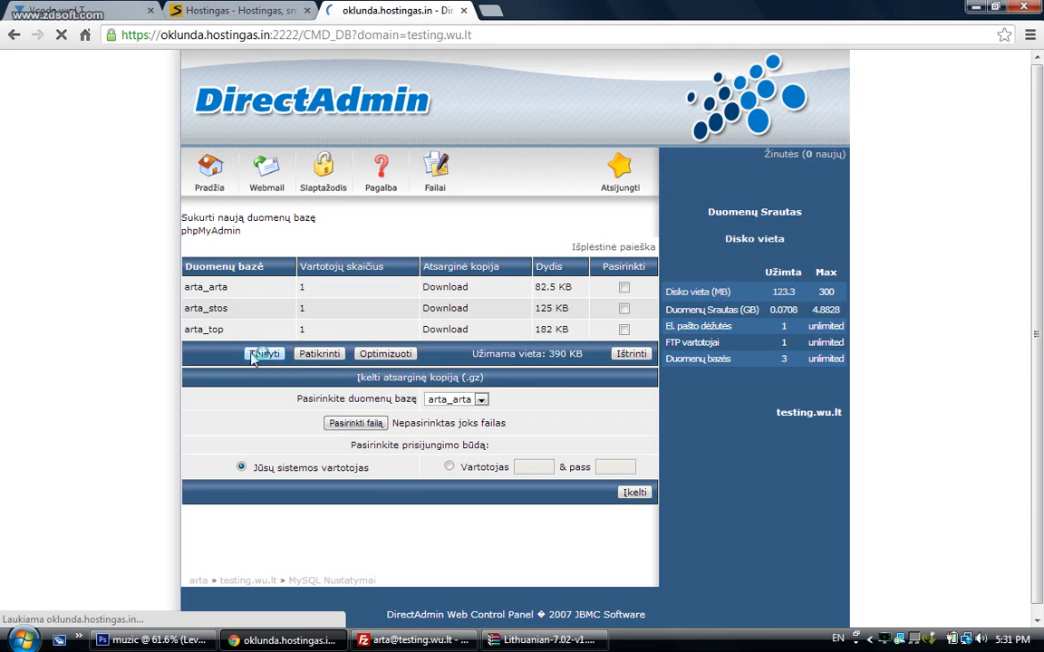
# Delete the arta_stos database, leaving only arta_arta and arta_top
pyautogui.click(624, 308)
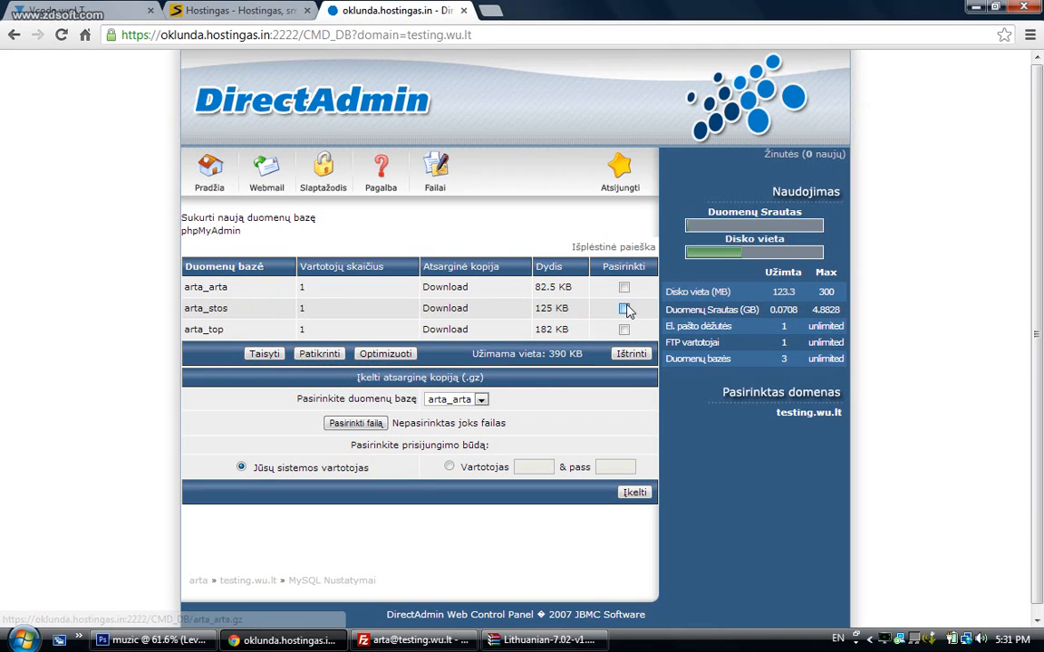
pyautogui.click(629, 354)
pyautogui.click(541, 342)
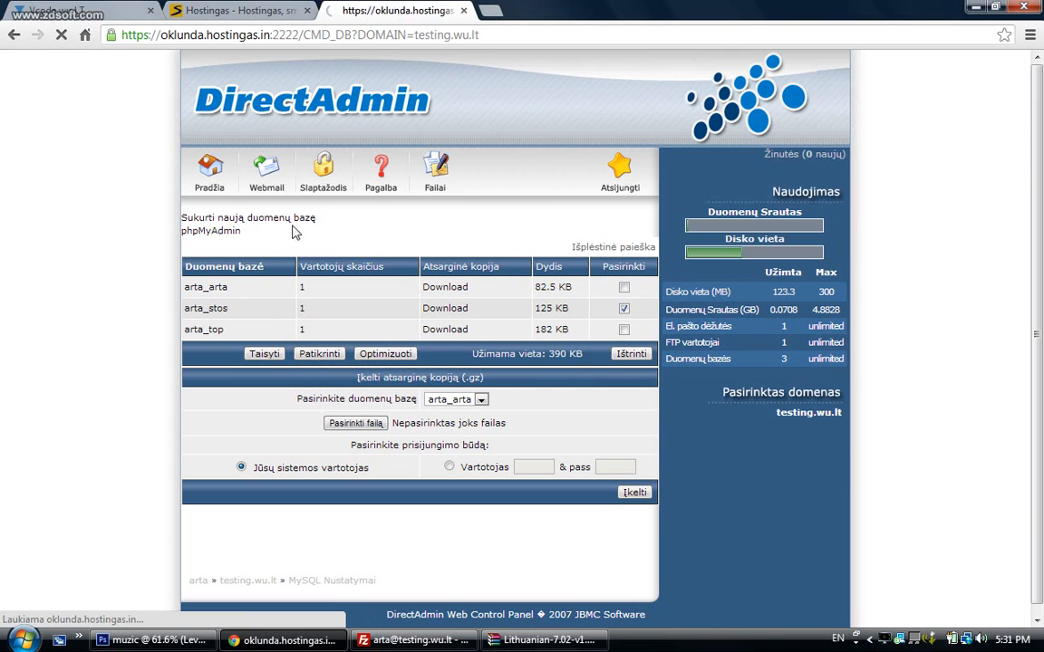
pyautogui.click(260, 225)
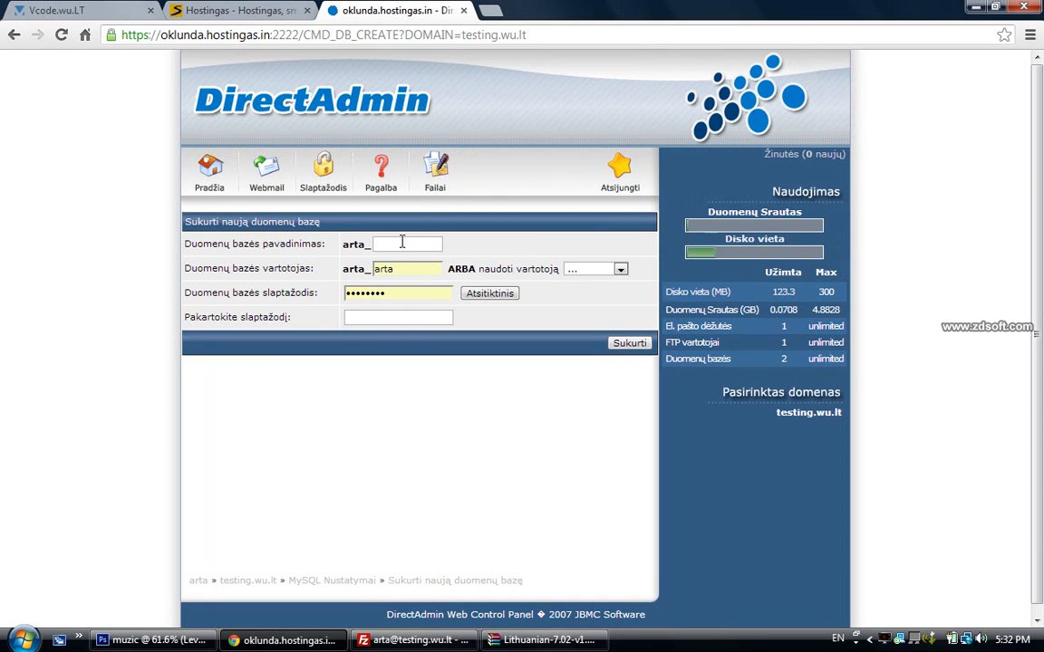
# Create database arta_ss with user arta_ss and a randomly generated password
pyautogui.write('ss')
pyautogui.press('Tab')
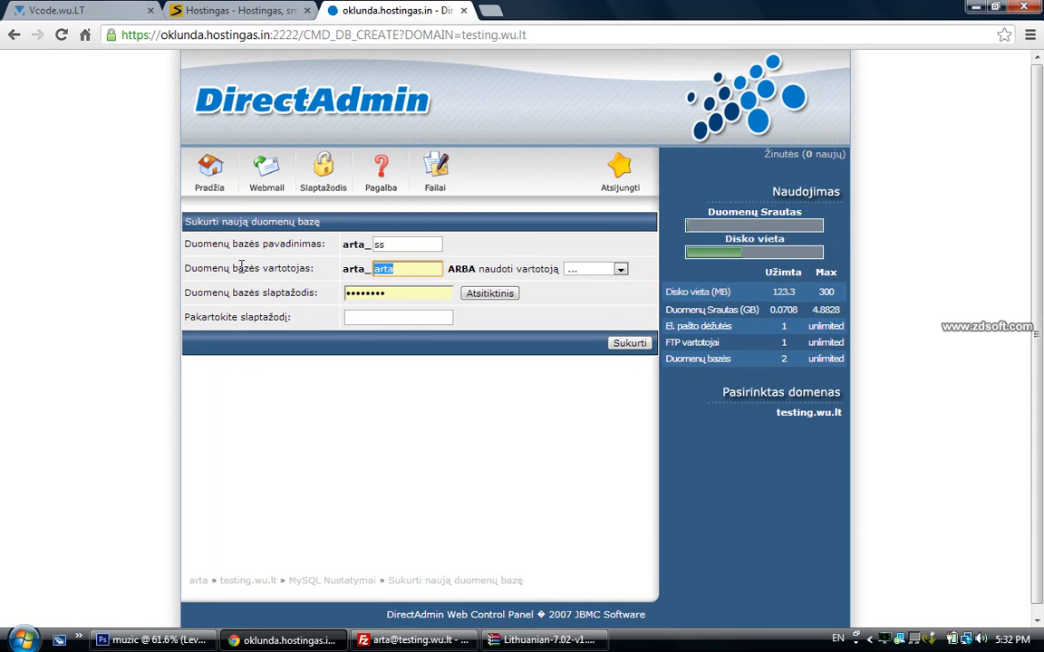
pyautogui.write('ss')
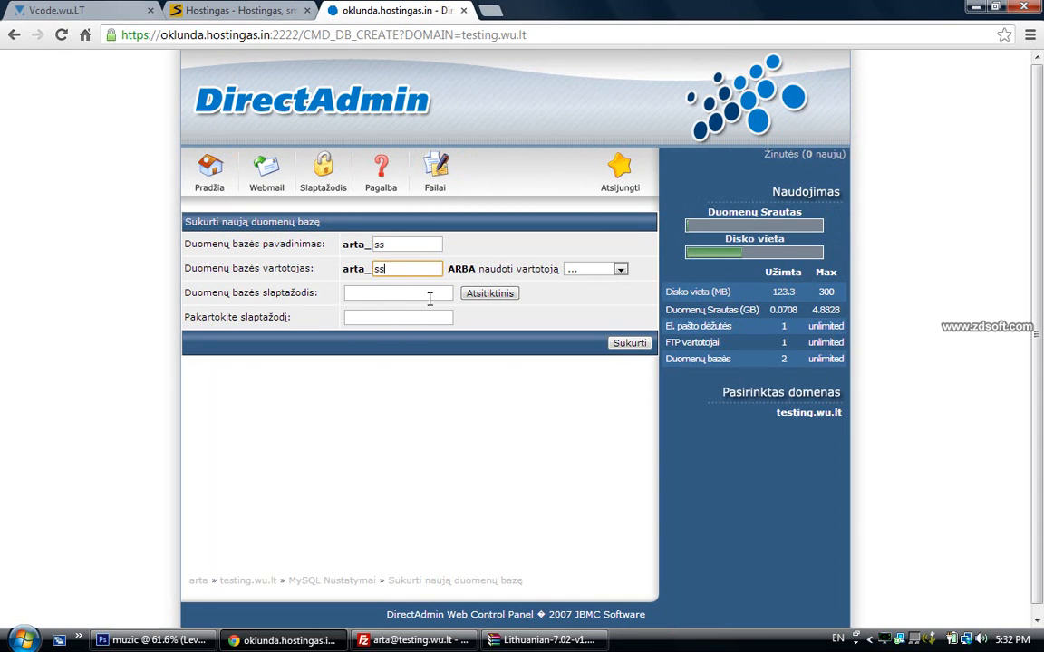
pyautogui.click(507, 300)
pyautogui.click(627, 344)
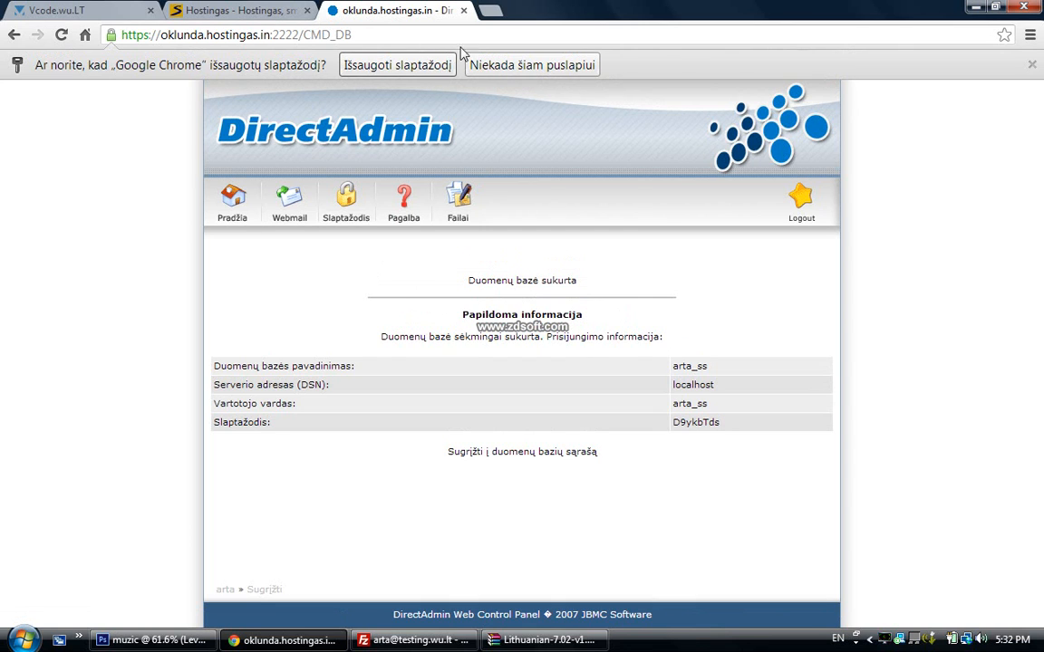
# Decline saving the password, minimize FileZilla and start a new browser tab
pyautogui.click(531, 71)
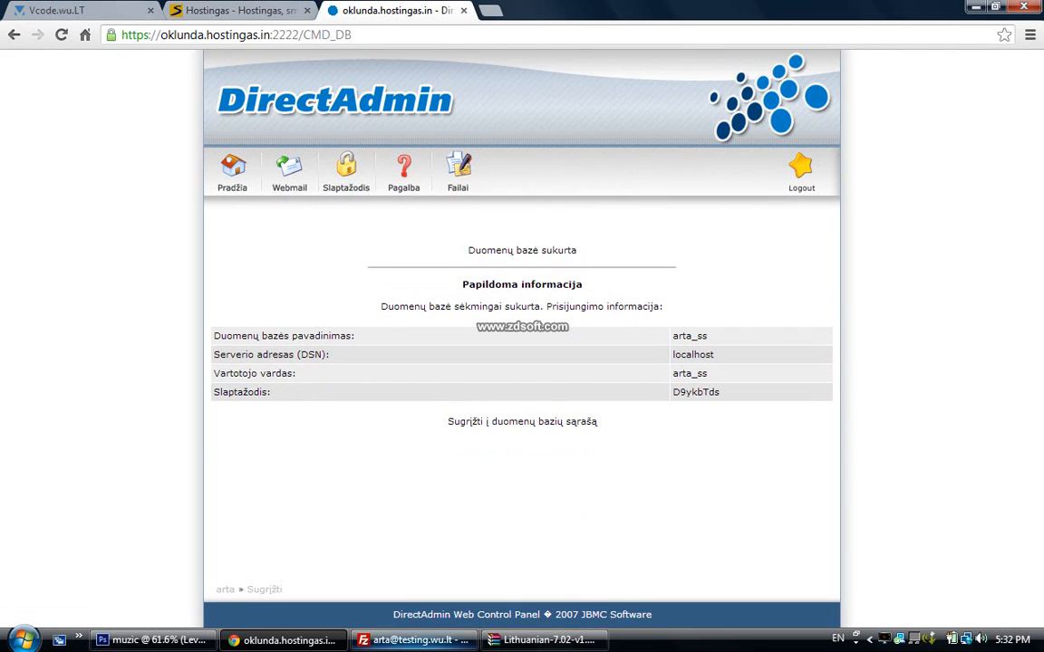
pyautogui.click(441, 643)
pyautogui.click(440, 643)
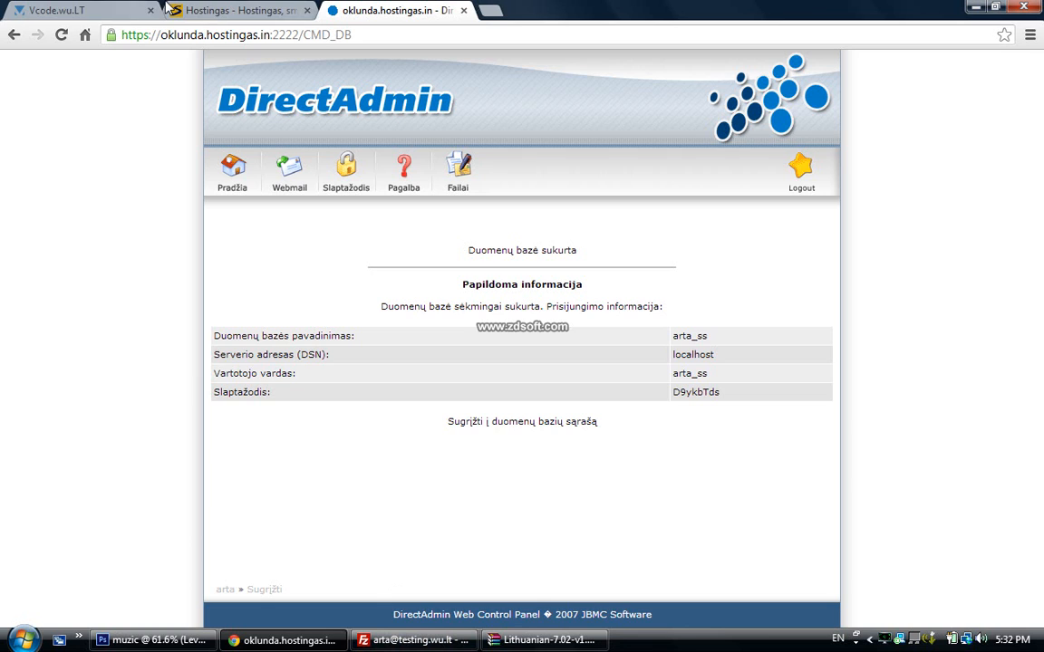
pyautogui.click(488, 11)
# Load testing.wu.lt setup, choose Lithuanian as the setup language and continue to the permission check
pyautogui.write('testing.wu.lt')
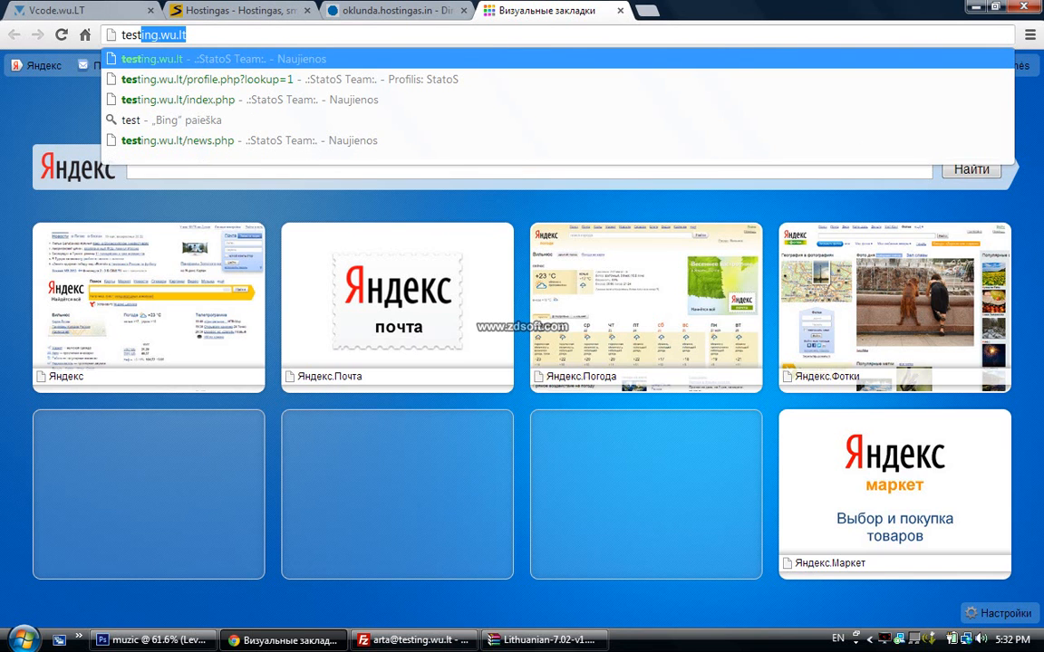
pyautogui.press('Return')
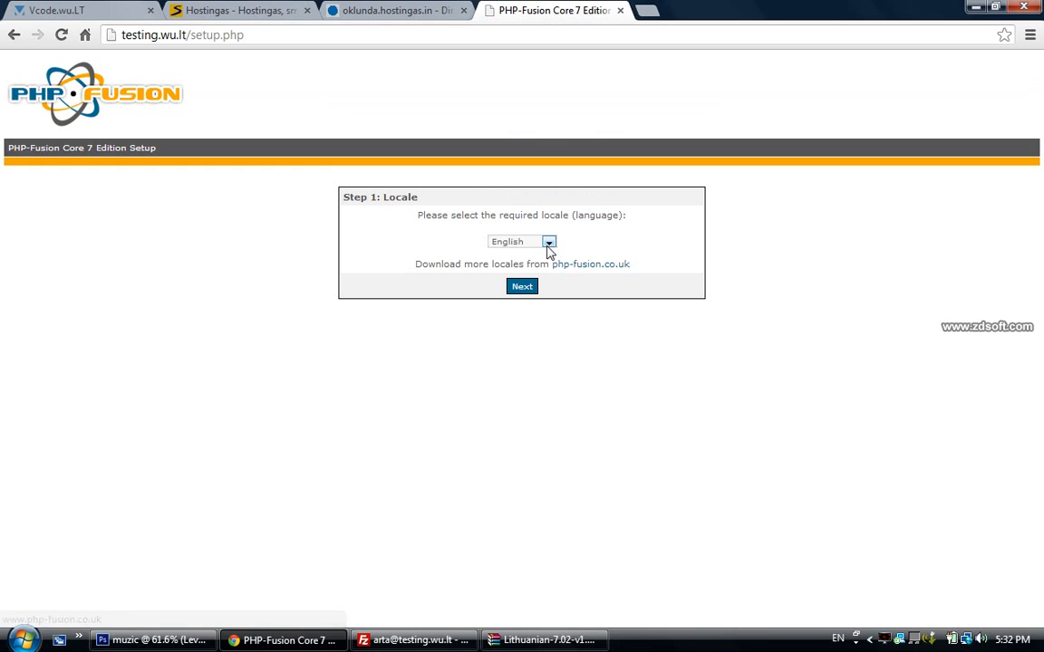
pyautogui.click(548, 242)
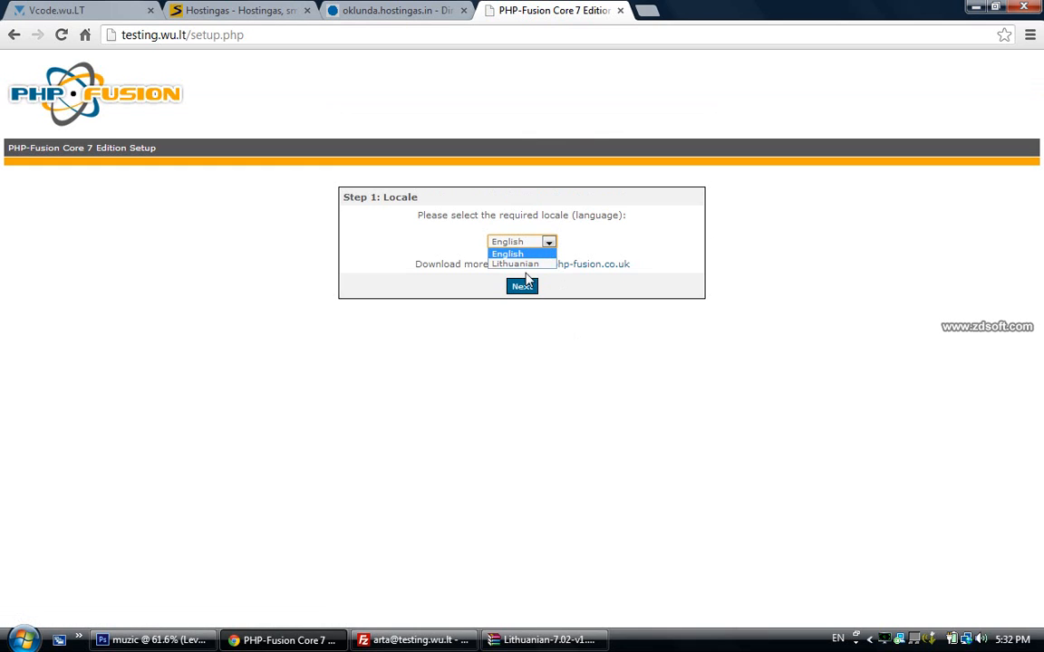
pyautogui.click(519, 263)
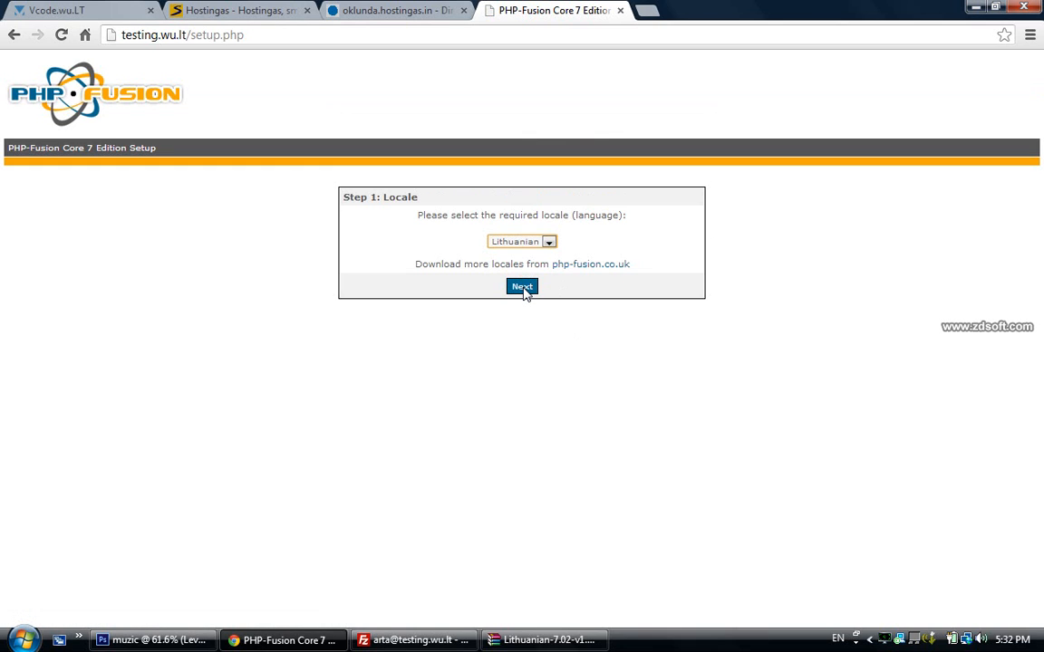
pyautogui.click(523, 288)
pyautogui.scroll(-1, 483, 284)
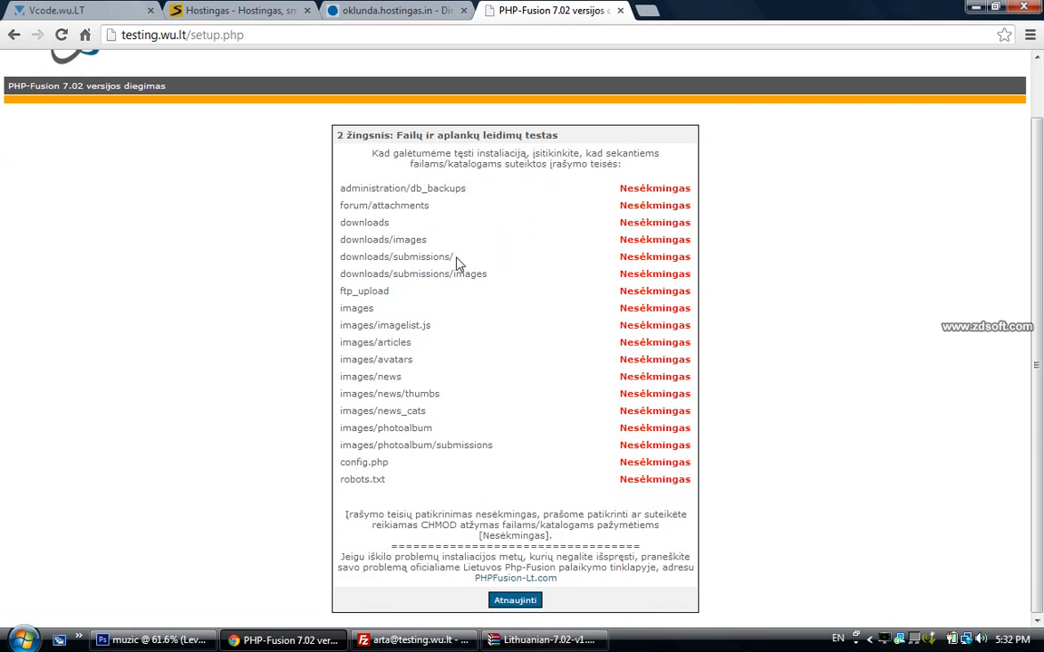
# Place FileZilla beside the browser and set administration/db_backups to 777
pyautogui.click(413, 640)
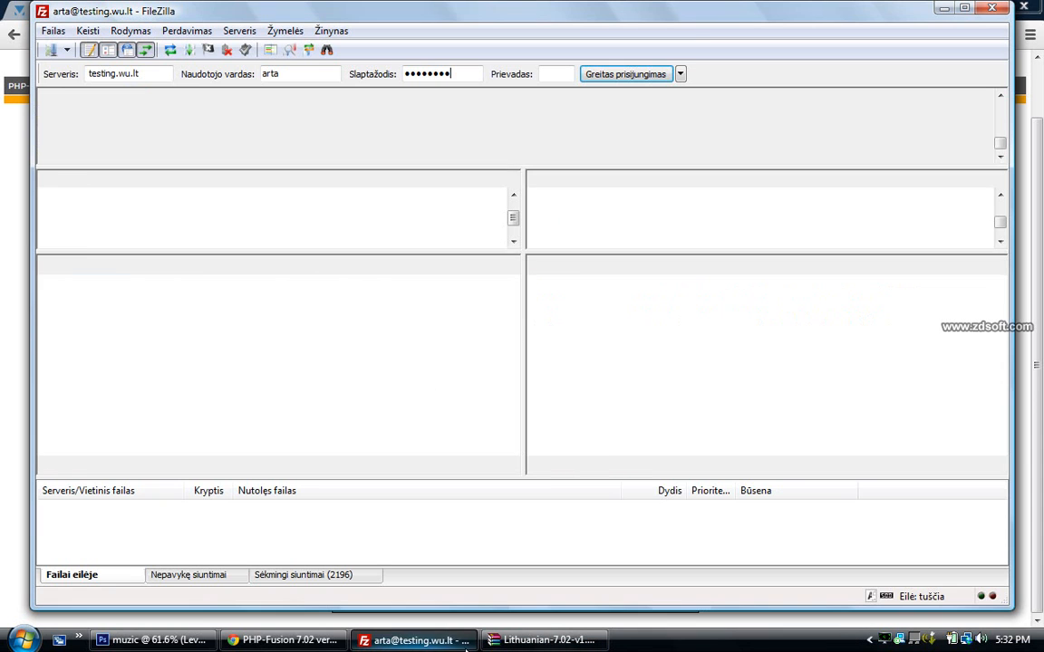
pyautogui.moveTo(1011, 267); pyautogui.dragTo(387, 275)
pyautogui.moveTo(252, 5); pyautogui.dragTo(777, 27)
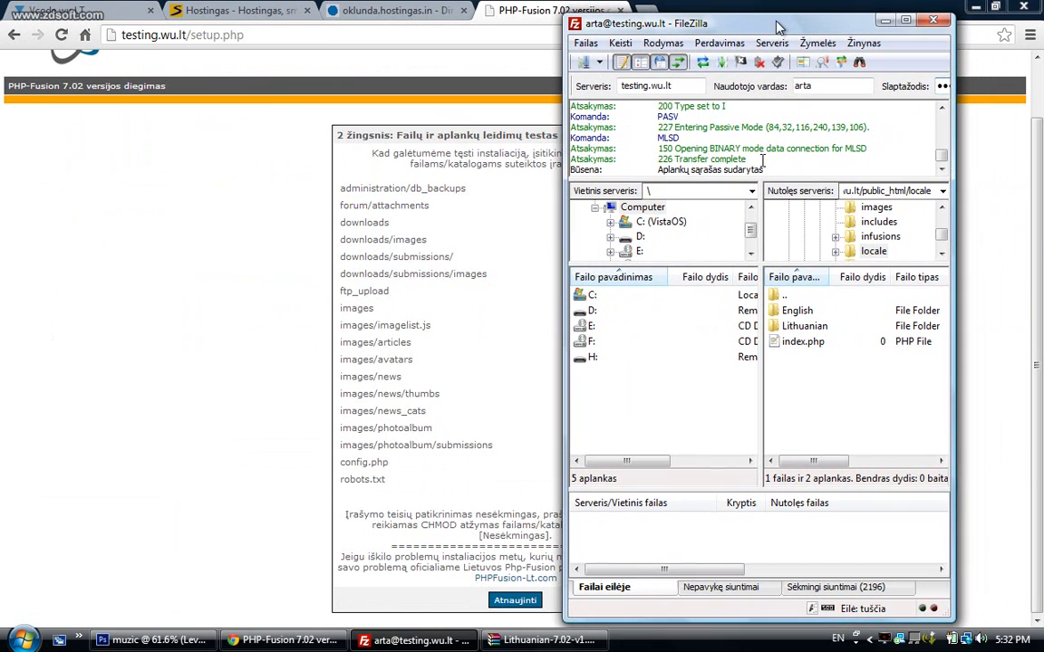
pyautogui.doubleClick(784, 296)
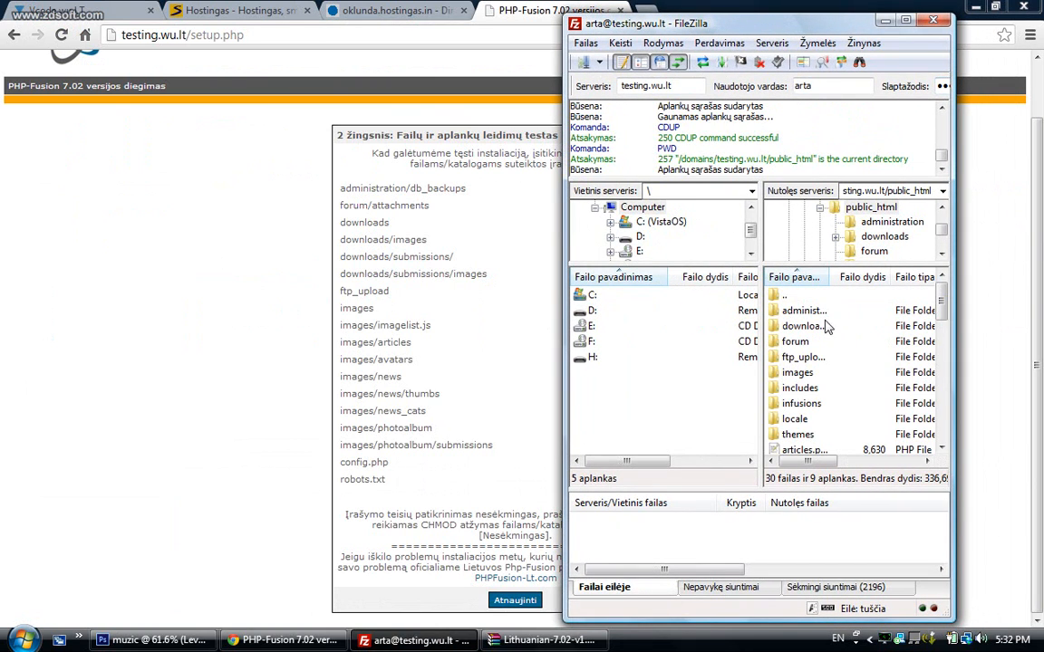
pyautogui.doubleClick(805, 314)
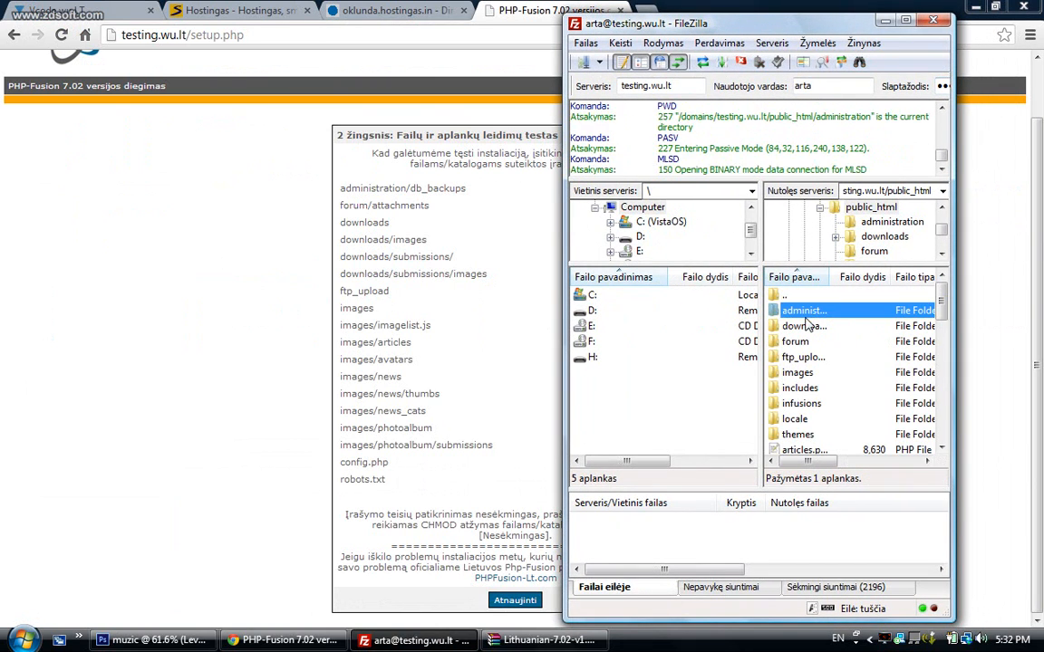
pyautogui.rightClick(820, 312)
pyautogui.click(852, 494)
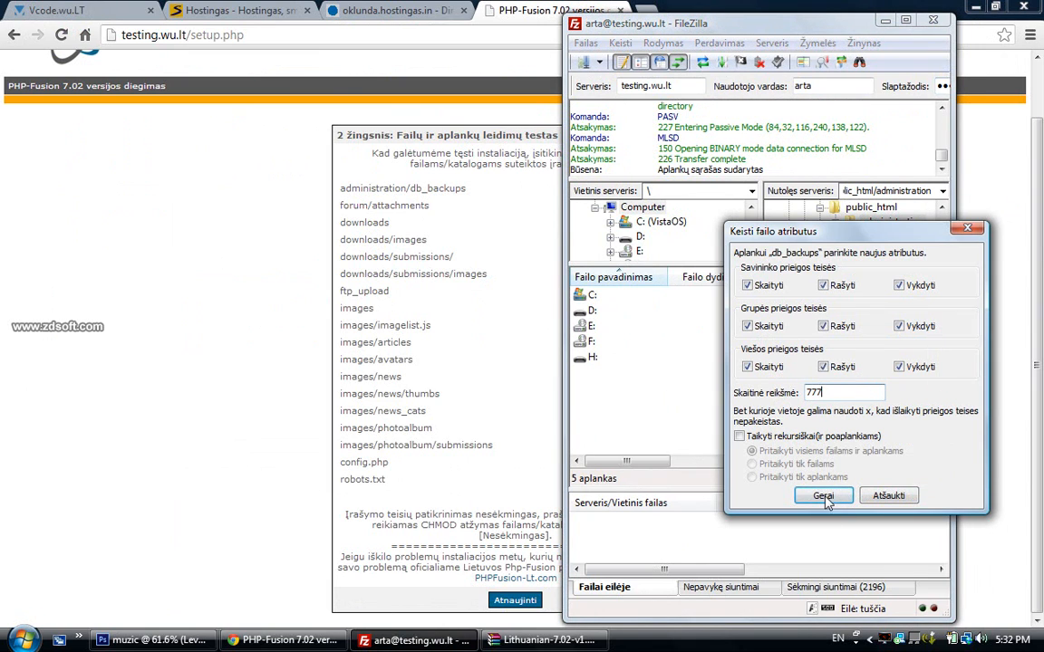
pyautogui.click(822, 496)
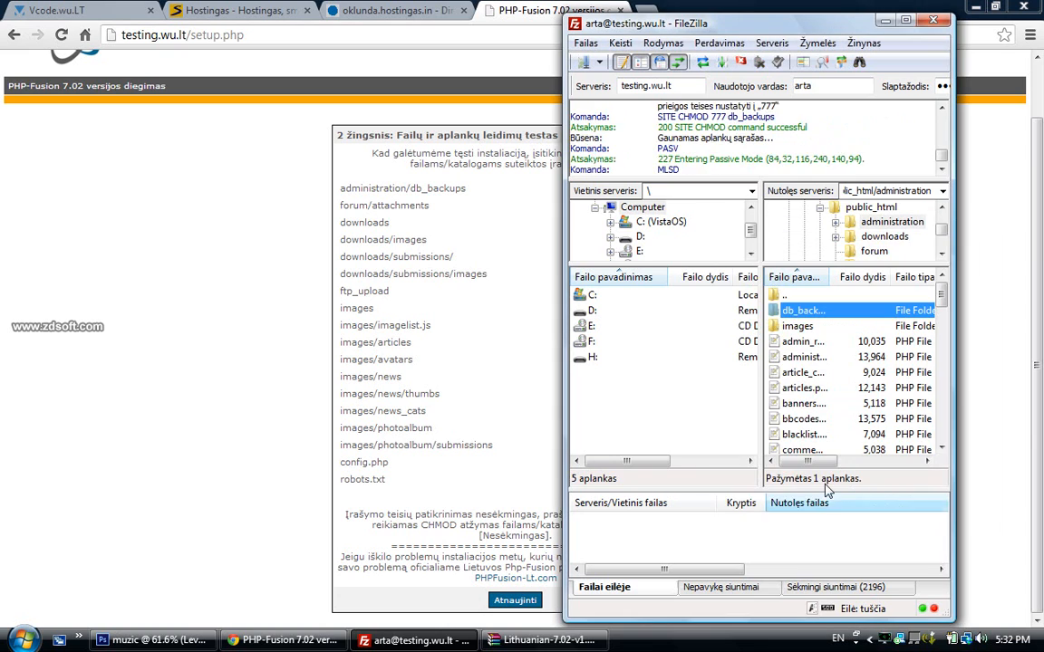
# Set the forum/attachments folder to 777 permissions
pyautogui.doubleClick(781, 297)
pyautogui.rightClick(794, 350)
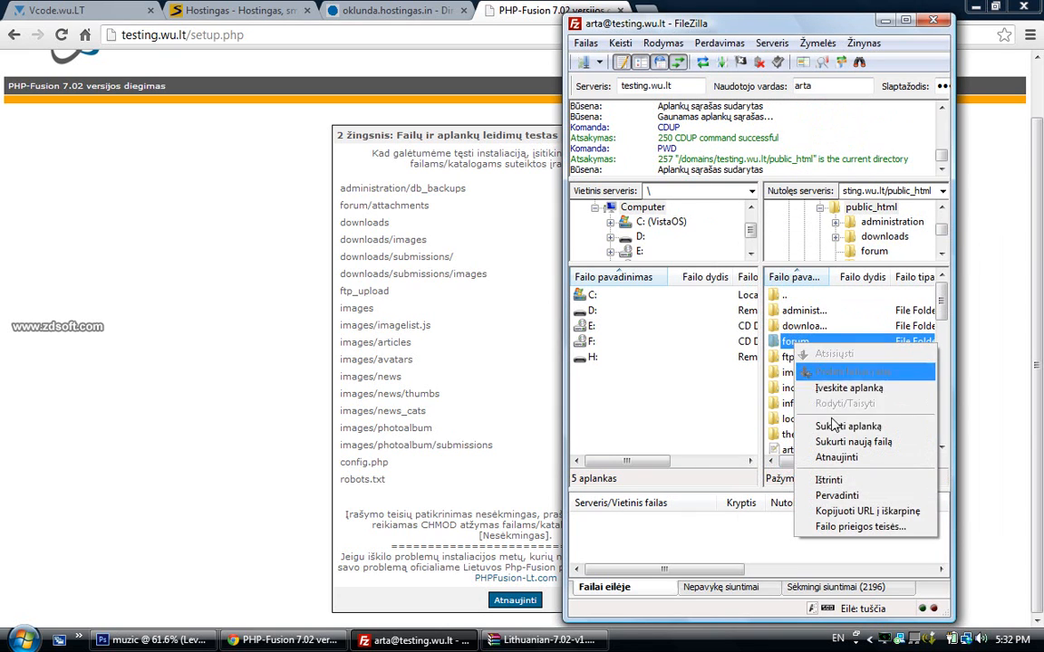
pyautogui.click(794, 353)
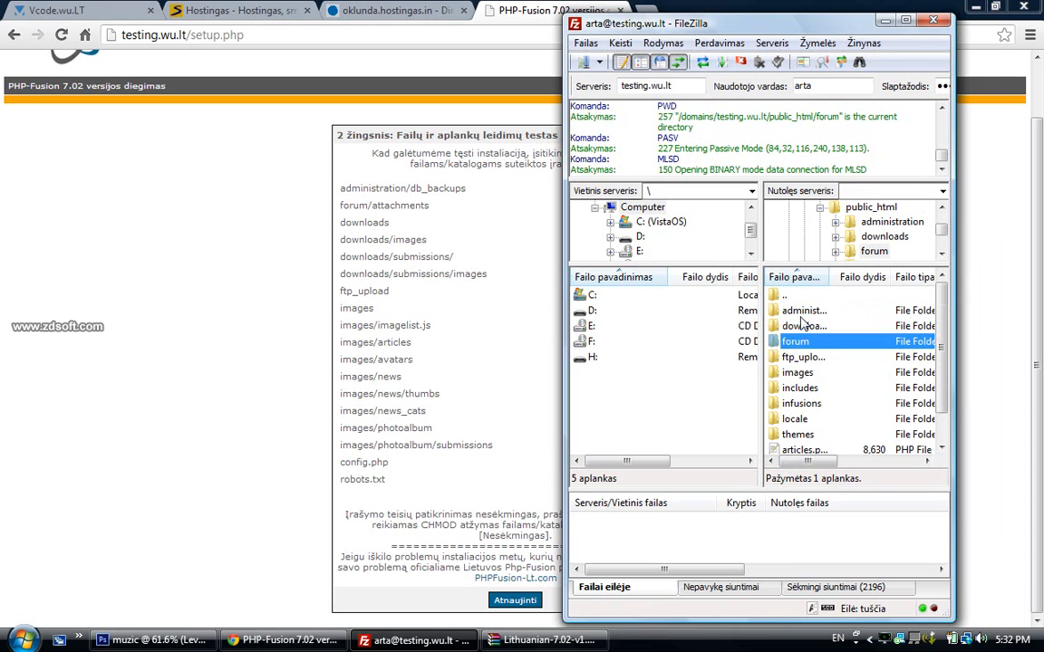
pyautogui.rightClick(787, 309)
pyautogui.click(847, 493)
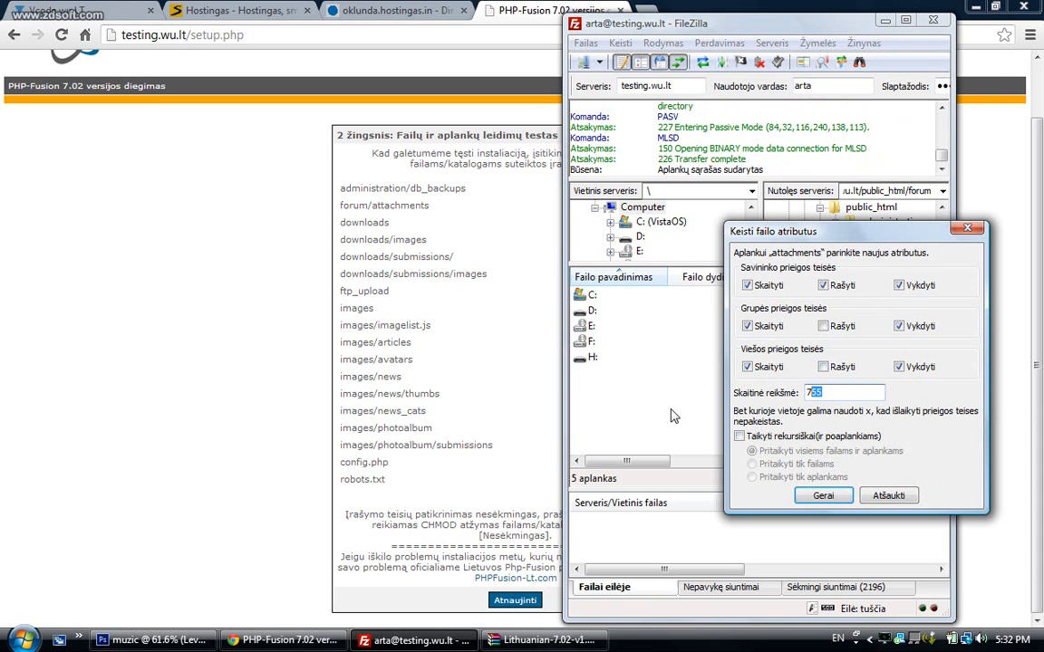
pyautogui.click(824, 494)
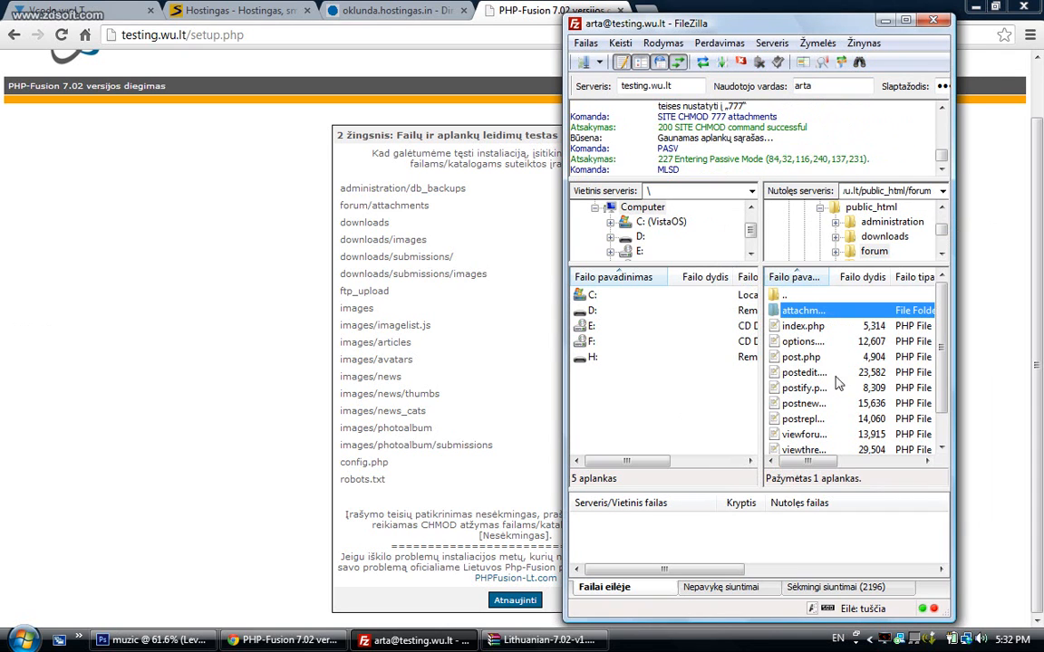
# Set the downloads and downloads/images folders to 777
pyautogui.doubleClick(784, 295)
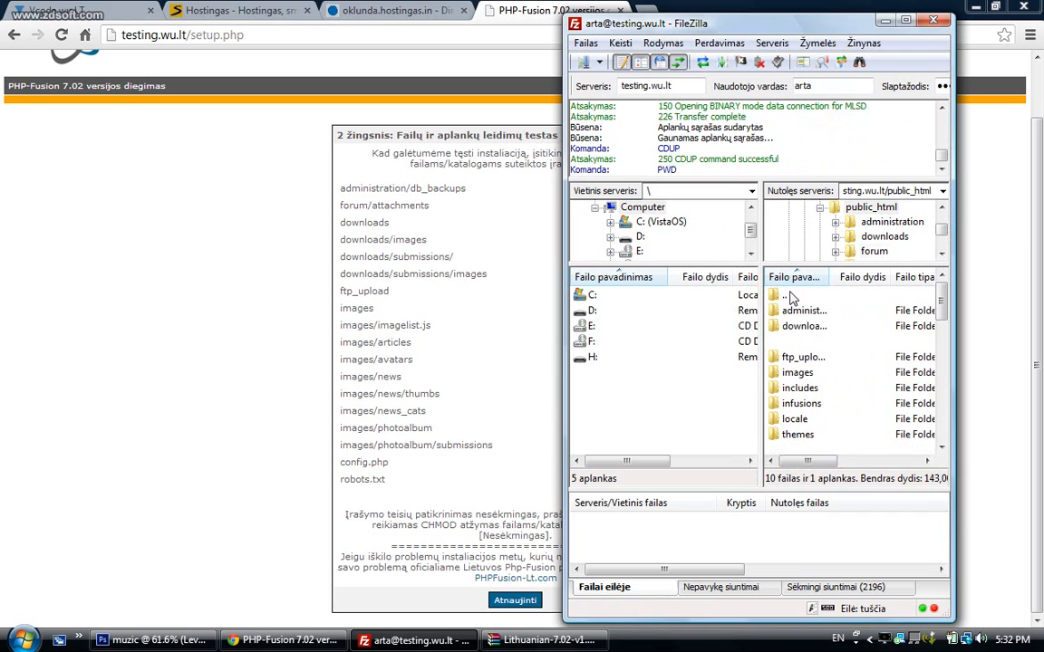
pyautogui.rightClick(809, 332)
pyautogui.click(852, 515)
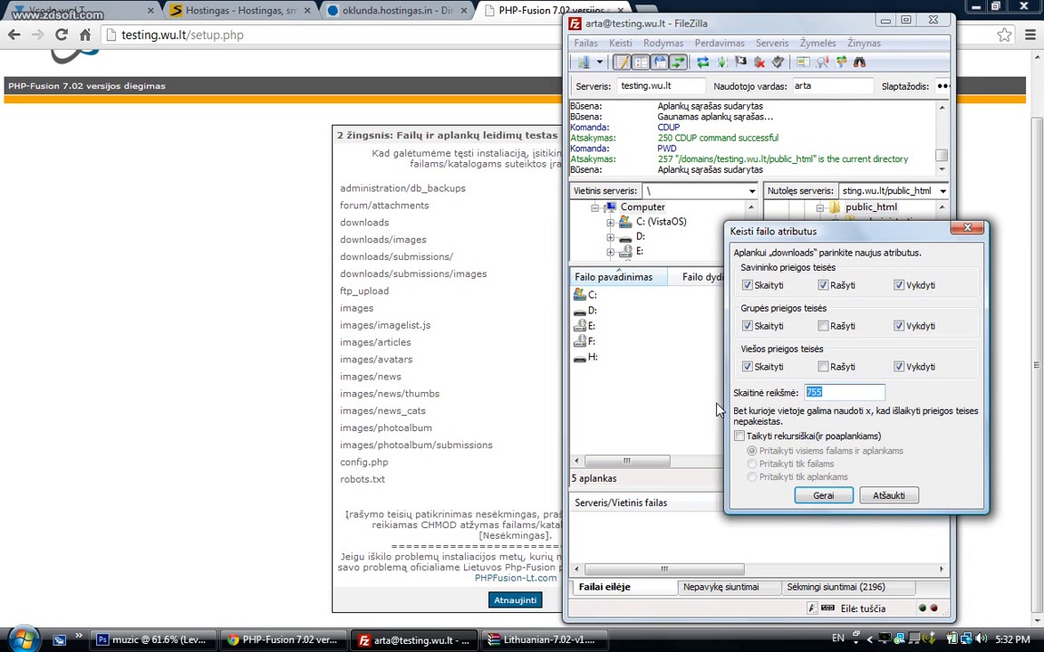
pyautogui.click(824, 495)
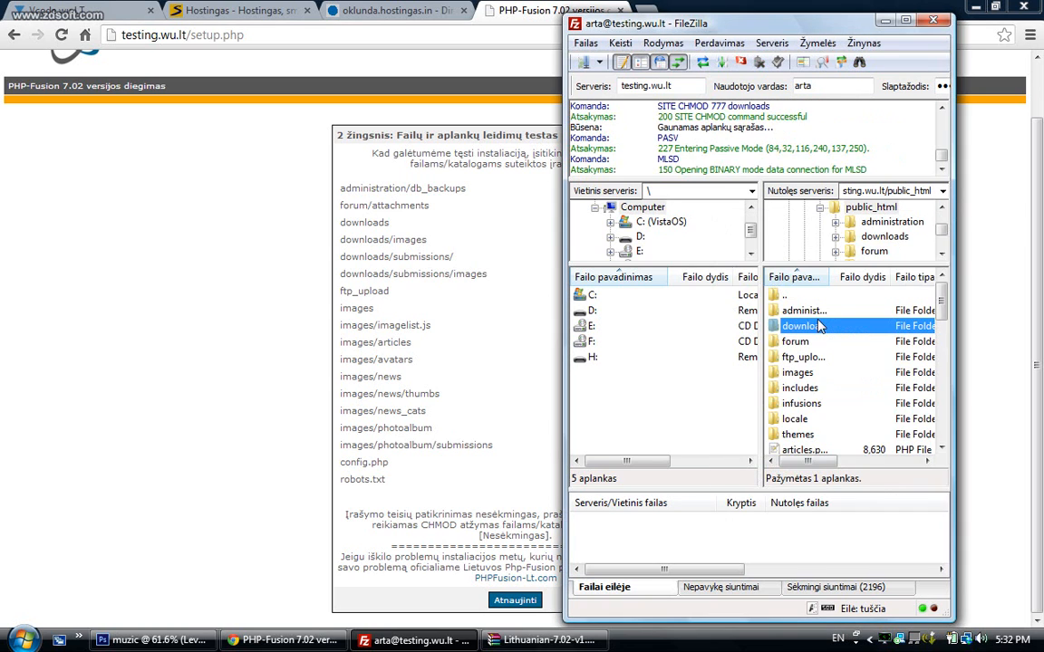
pyautogui.doubleClick(813, 332)
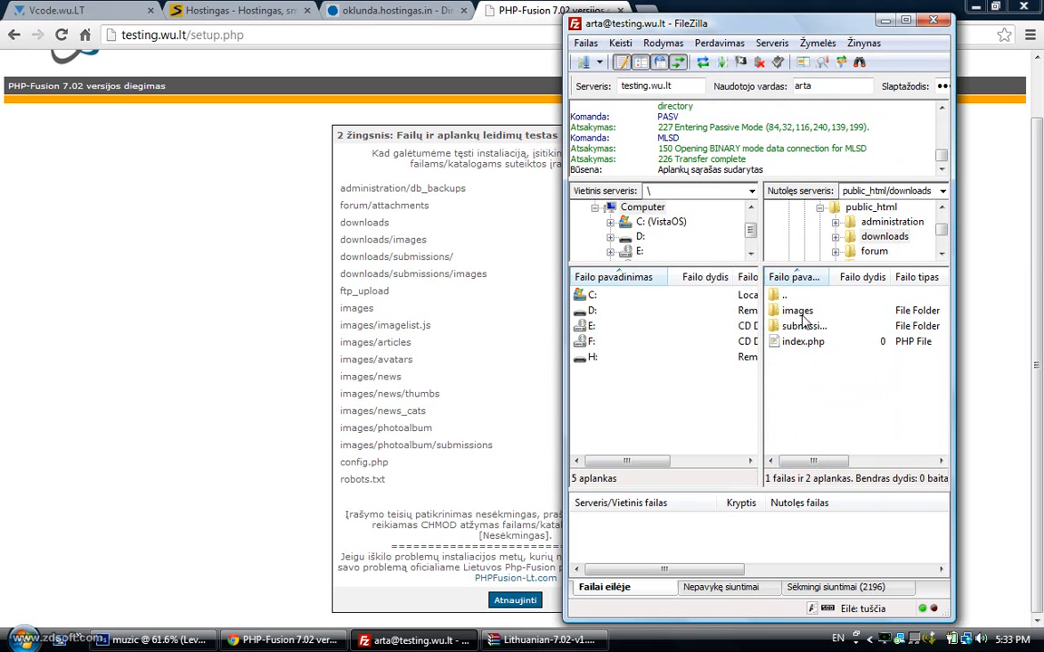
pyautogui.rightClick(795, 310)
pyautogui.click(865, 487)
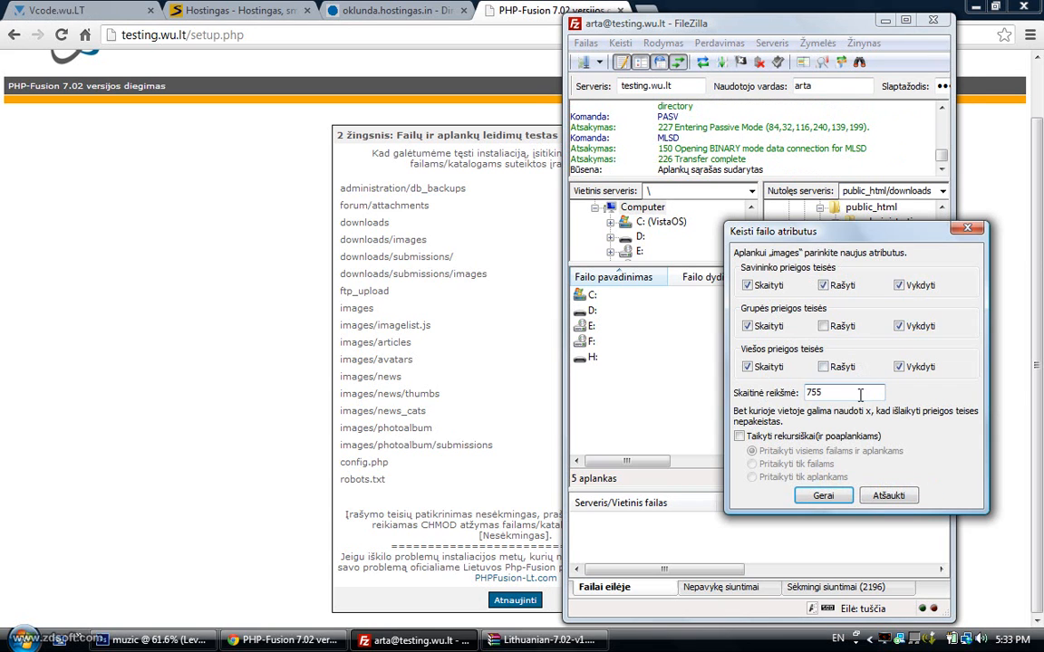
pyautogui.click(823, 501)
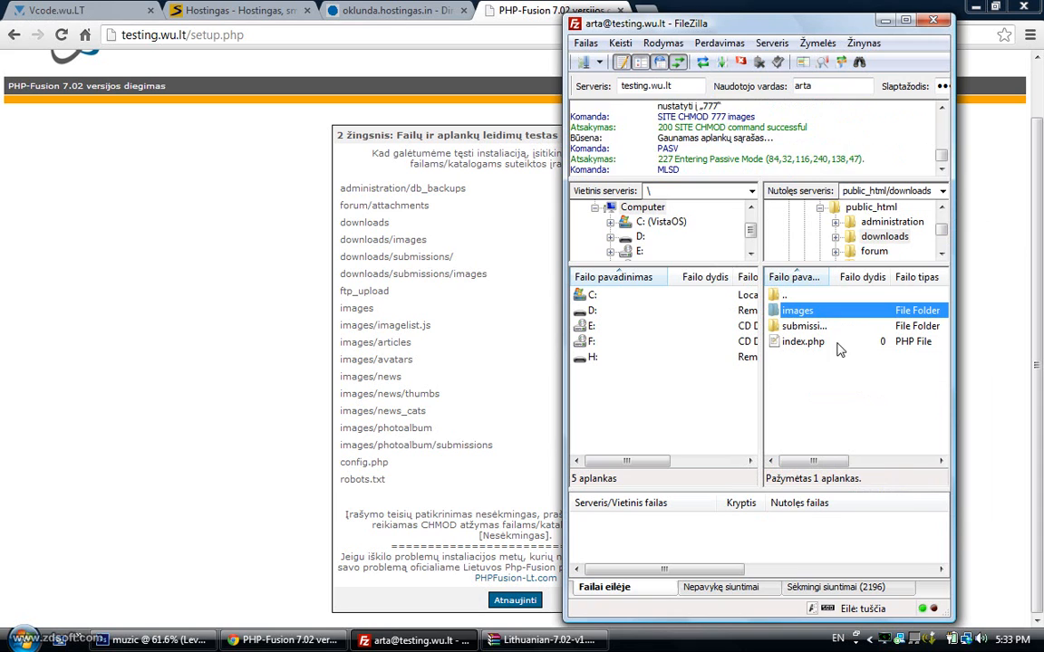
# Set downloads/submissions and its images subfolder to 777
pyautogui.rightClick(815, 328)
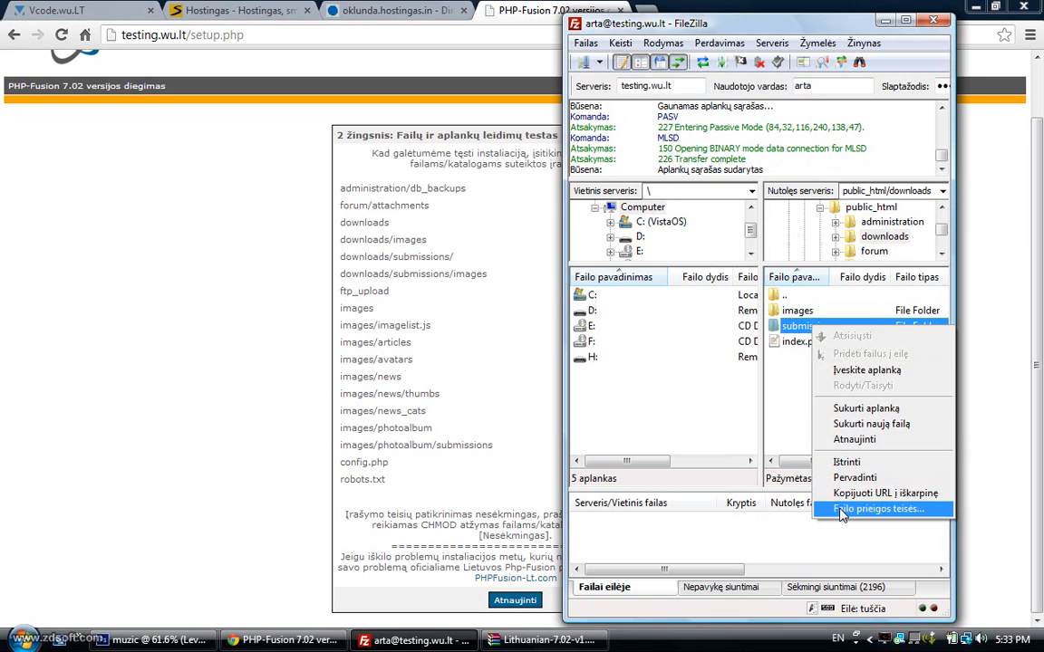
pyautogui.click(865, 568)
pyautogui.write('777')
pyautogui.click(830, 497)
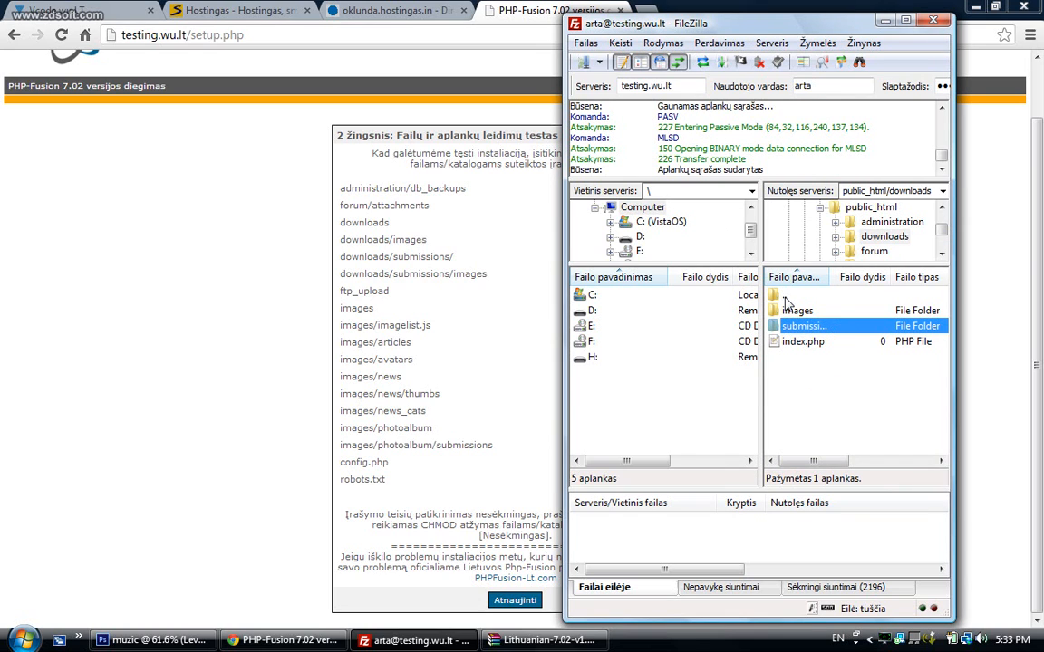
pyautogui.doubleClick(802, 328)
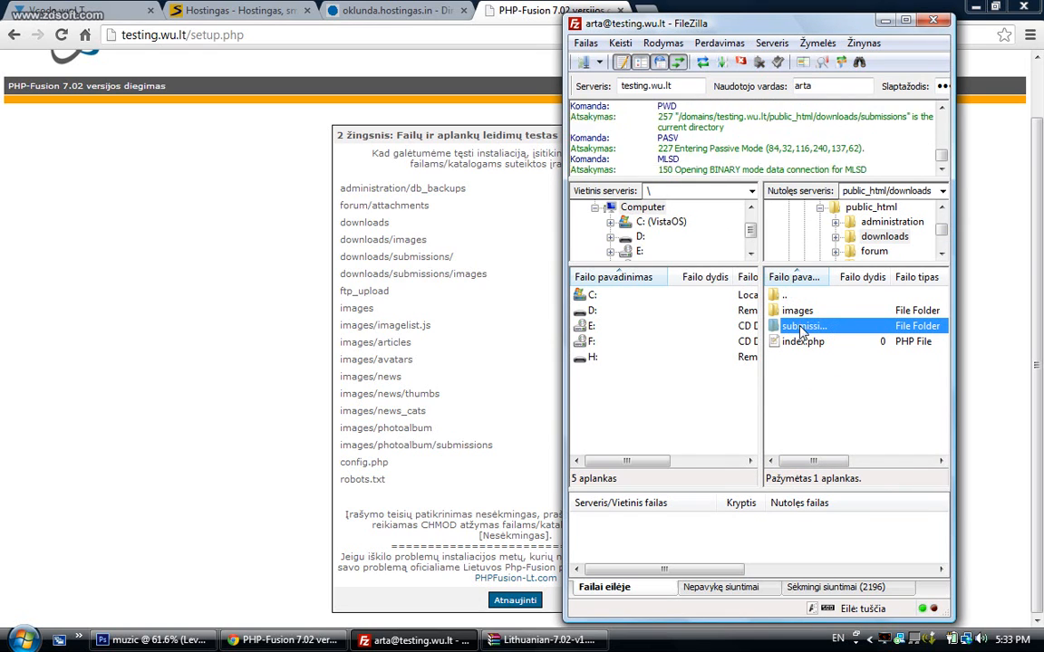
pyautogui.rightClick(798, 314)
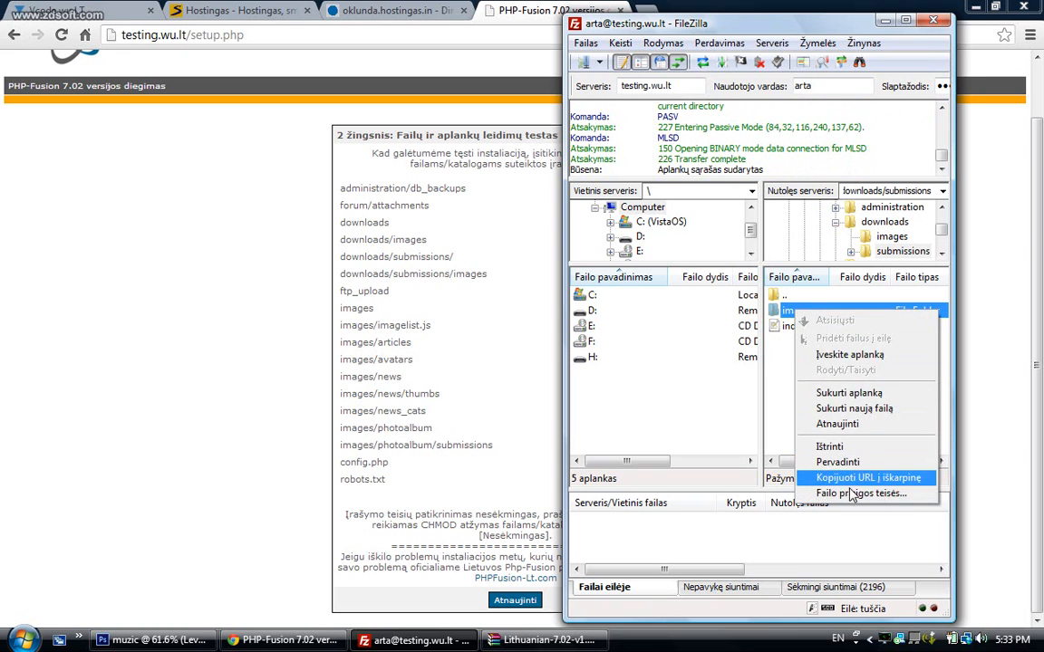
pyautogui.click(800, 493)
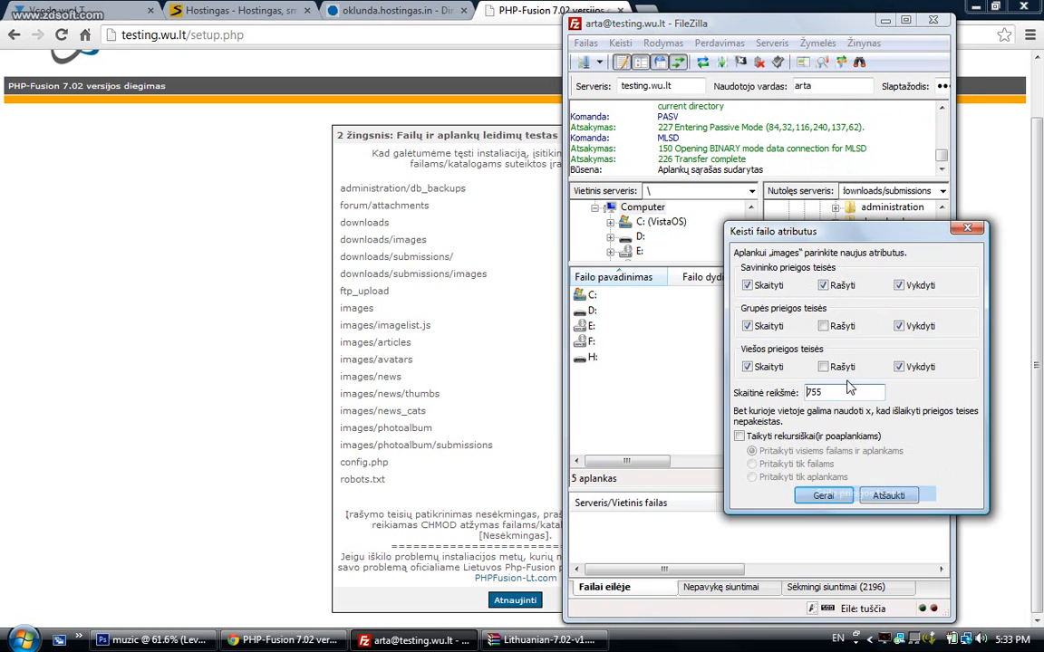
pyautogui.click(823, 496)
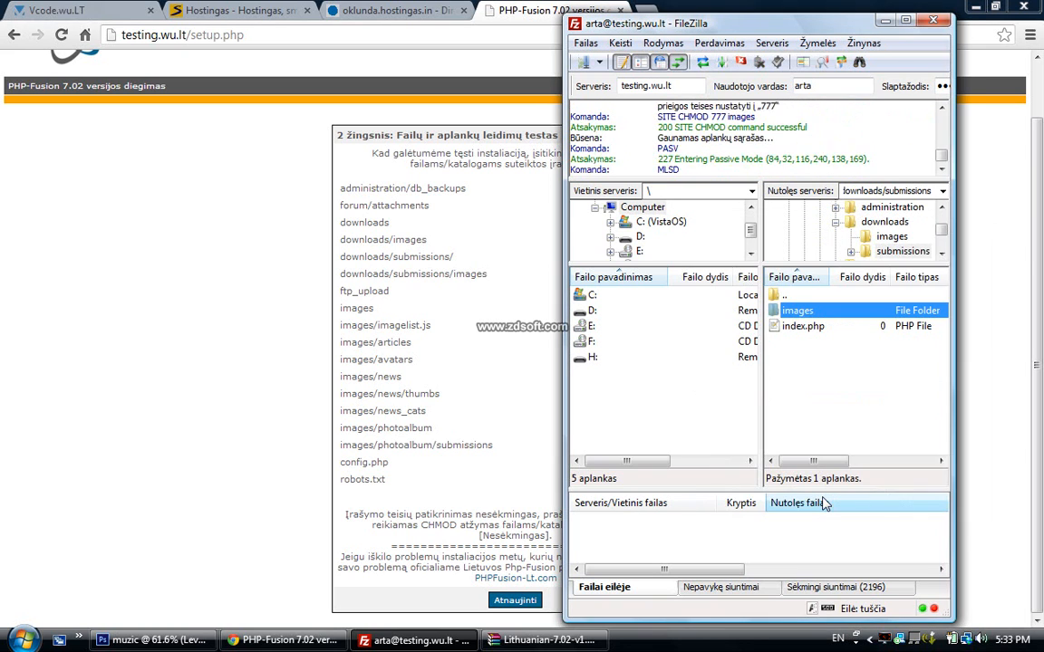
# Set the ftp_upload and images folders in public_html to 777
pyautogui.doubleClick(784, 299)
pyautogui.doubleClick(784, 299)
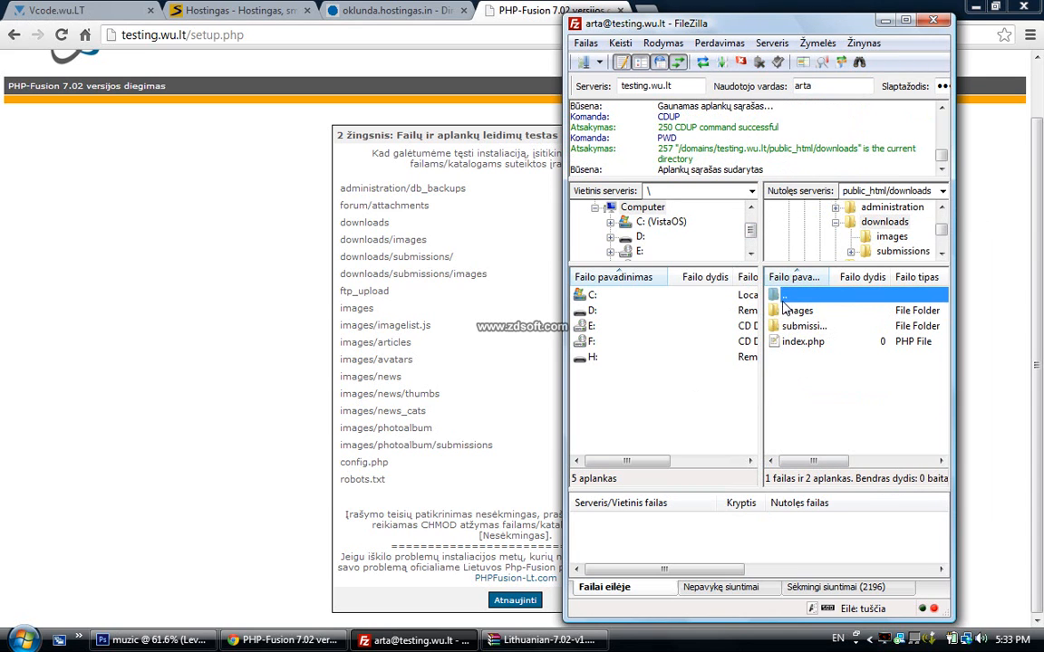
pyautogui.rightClick(804, 359)
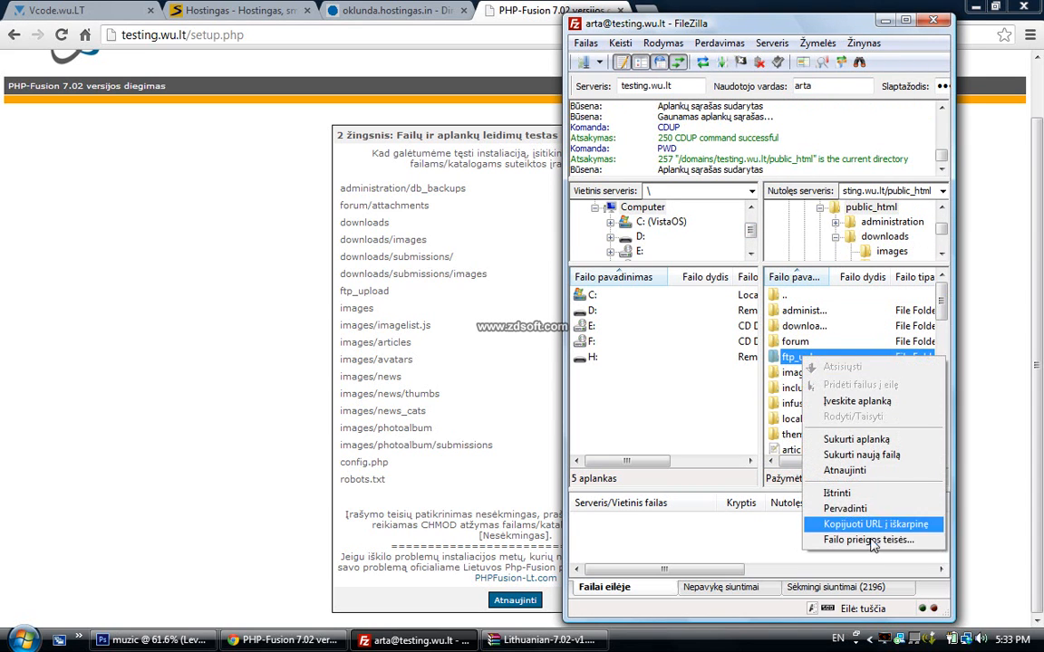
pyautogui.click(787, 489)
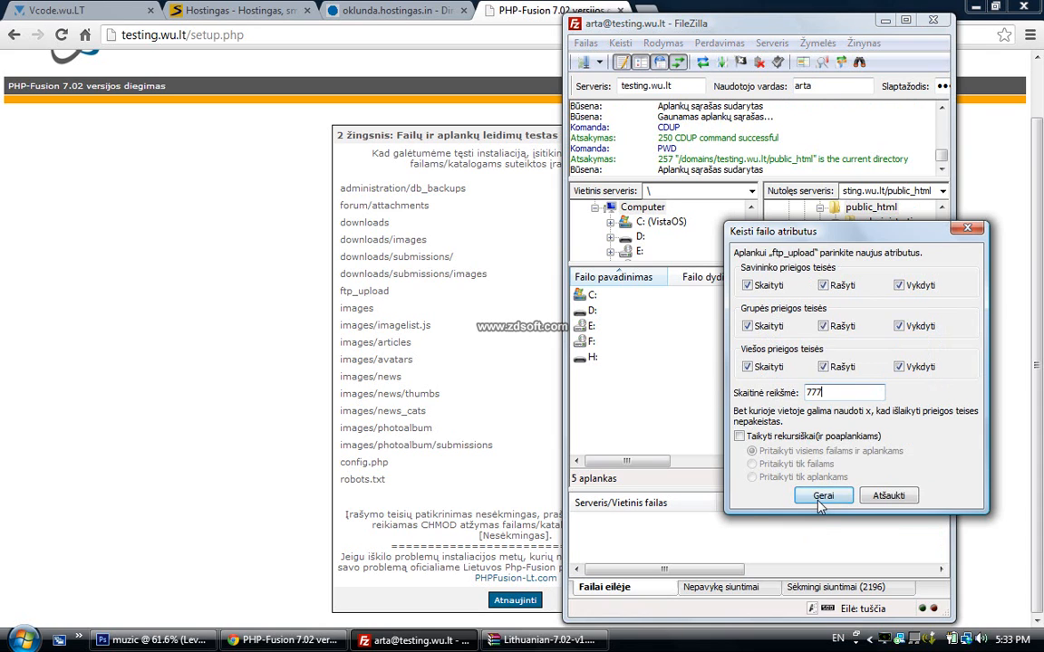
pyautogui.click(821, 499)
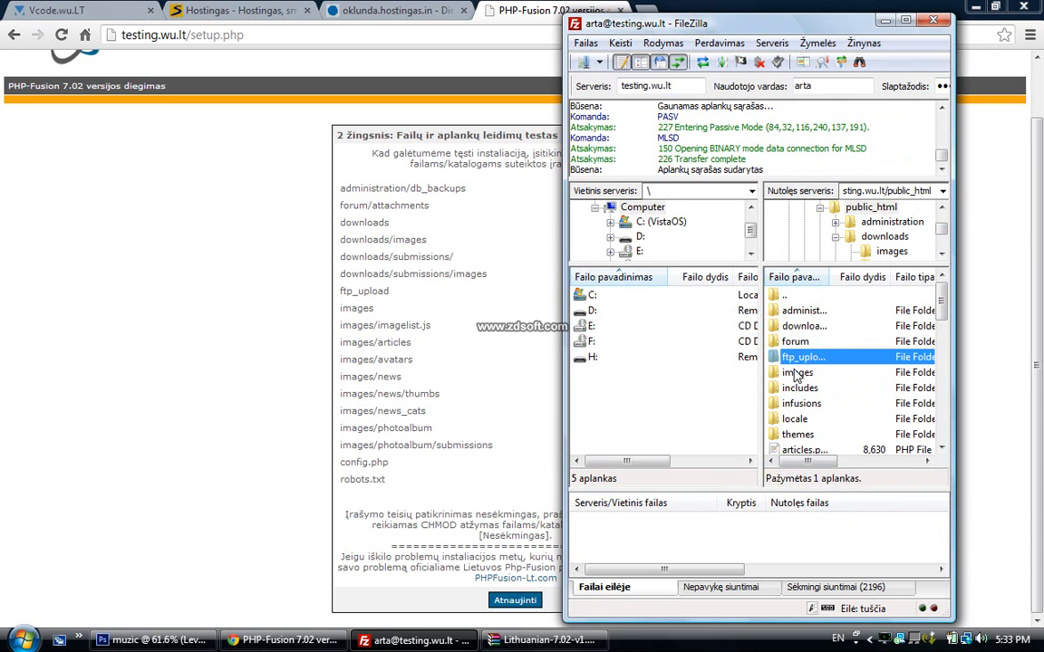
pyautogui.rightClick(797, 373)
pyautogui.click(829, 500)
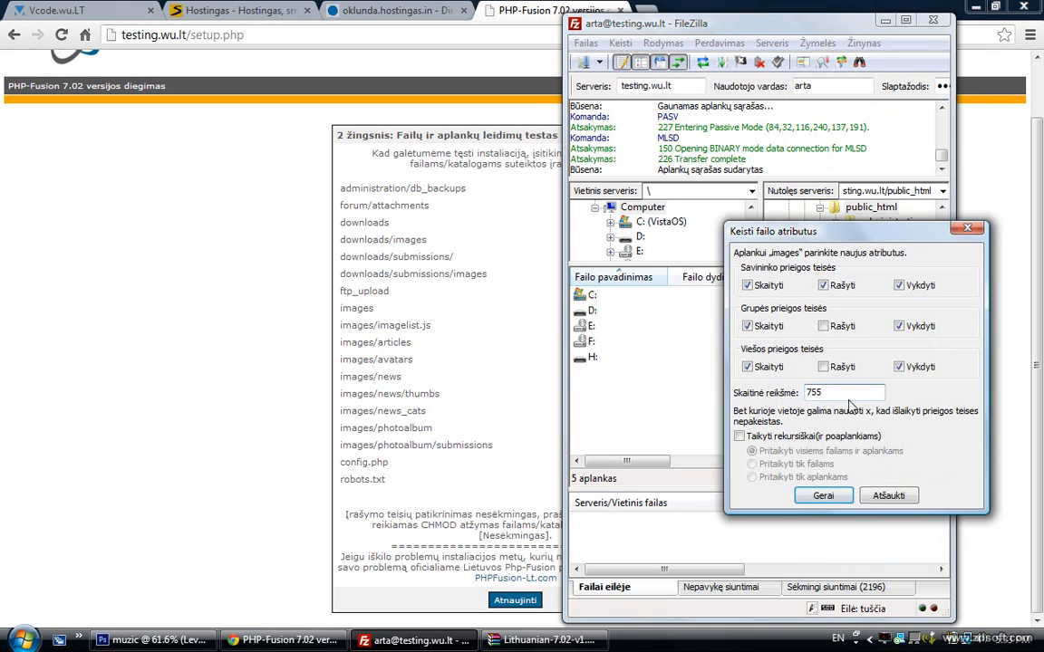
pyautogui.click(822, 496)
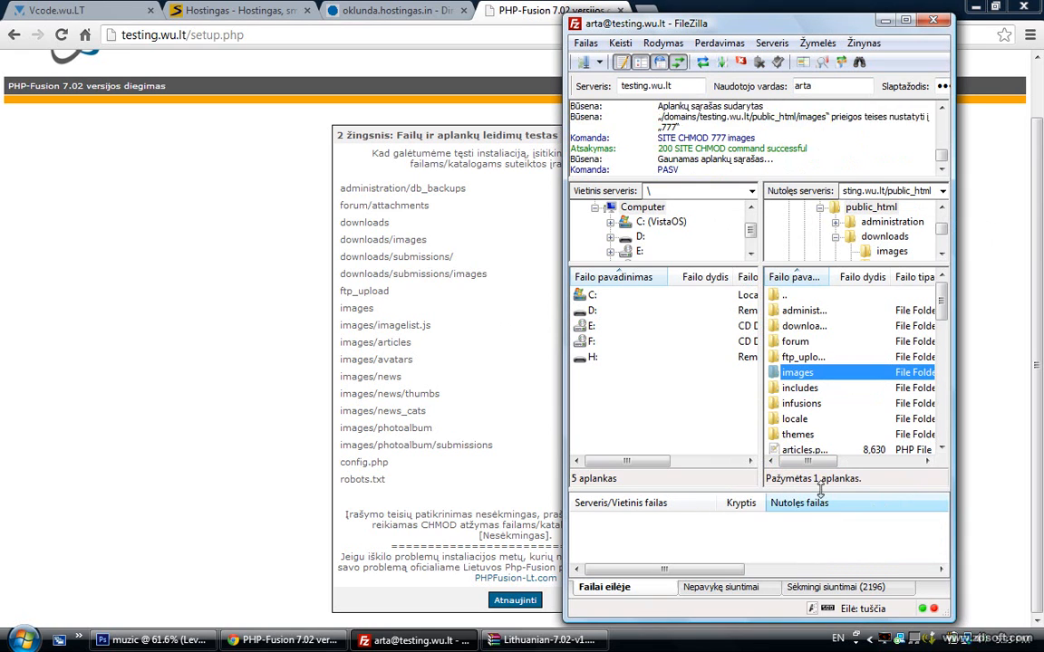
# Set images/articles and images/avatars to 777
pyautogui.doubleClick(803, 373)
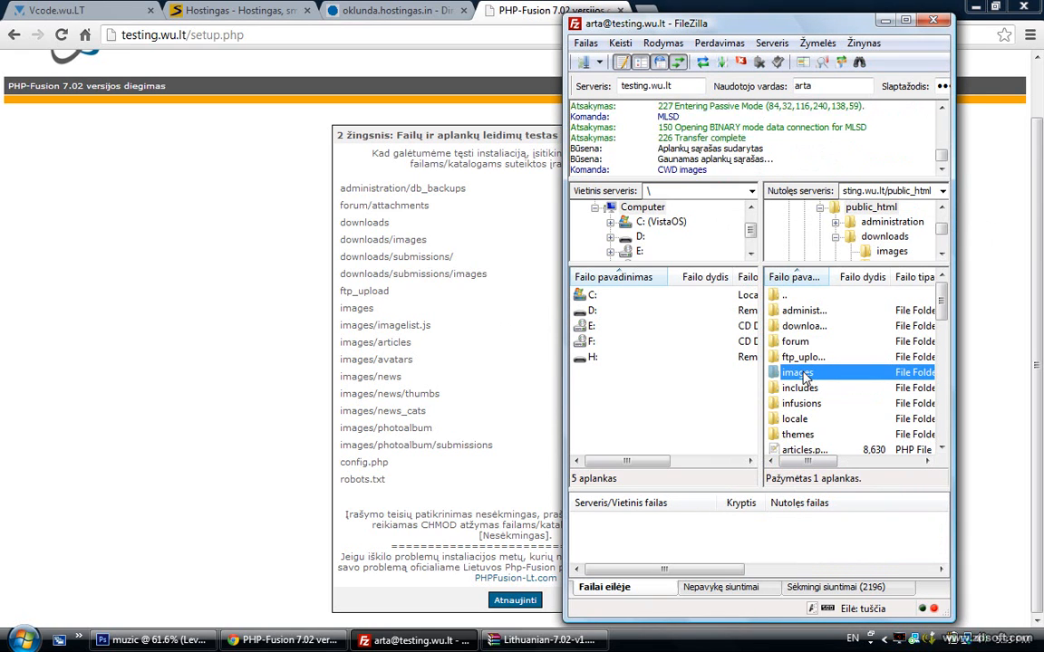
pyautogui.rightClick(799, 311)
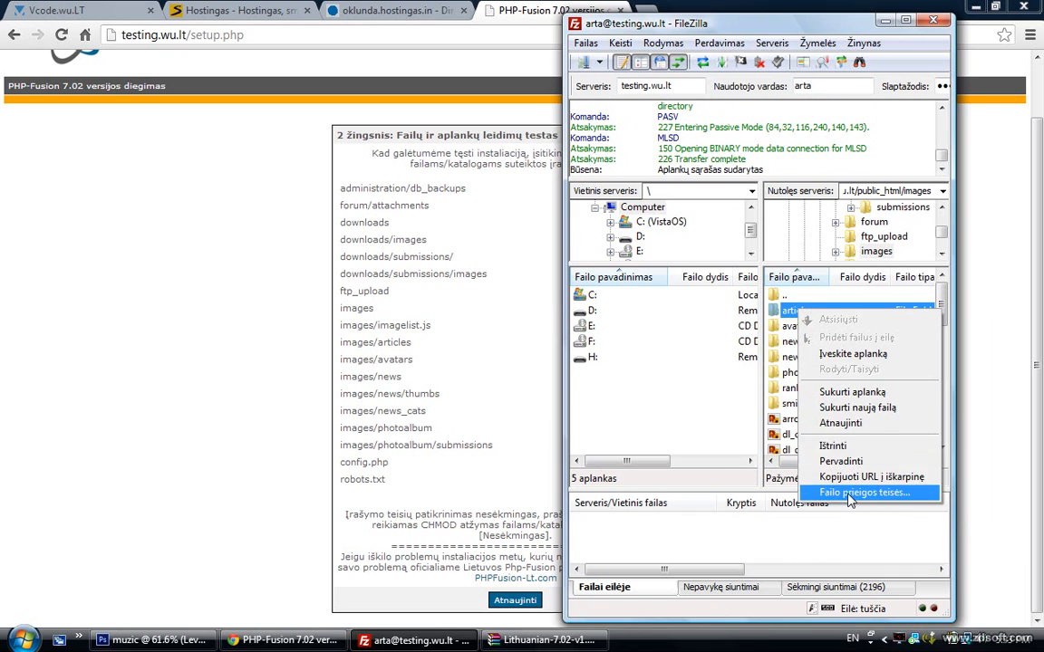
pyautogui.click(852, 493)
pyautogui.click(822, 497)
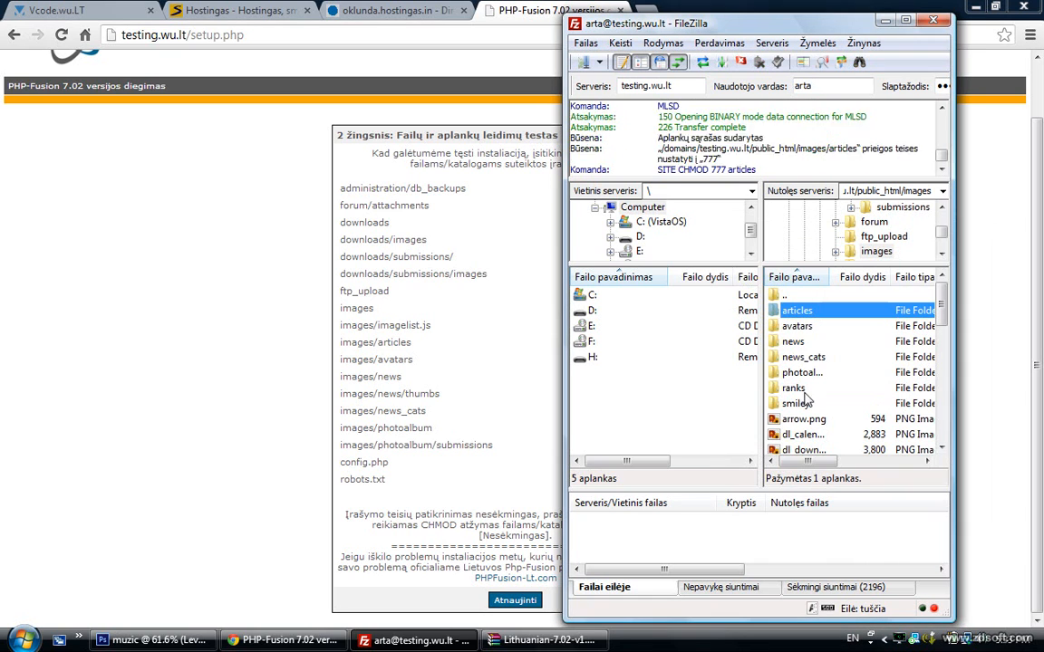
pyautogui.rightClick(799, 328)
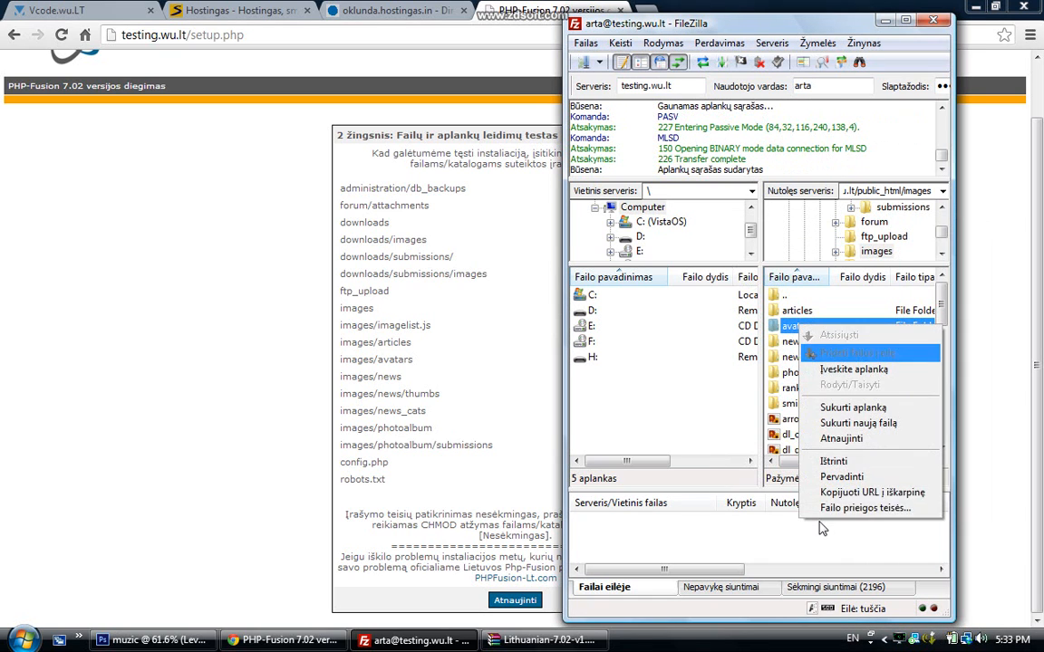
pyautogui.click(798, 501)
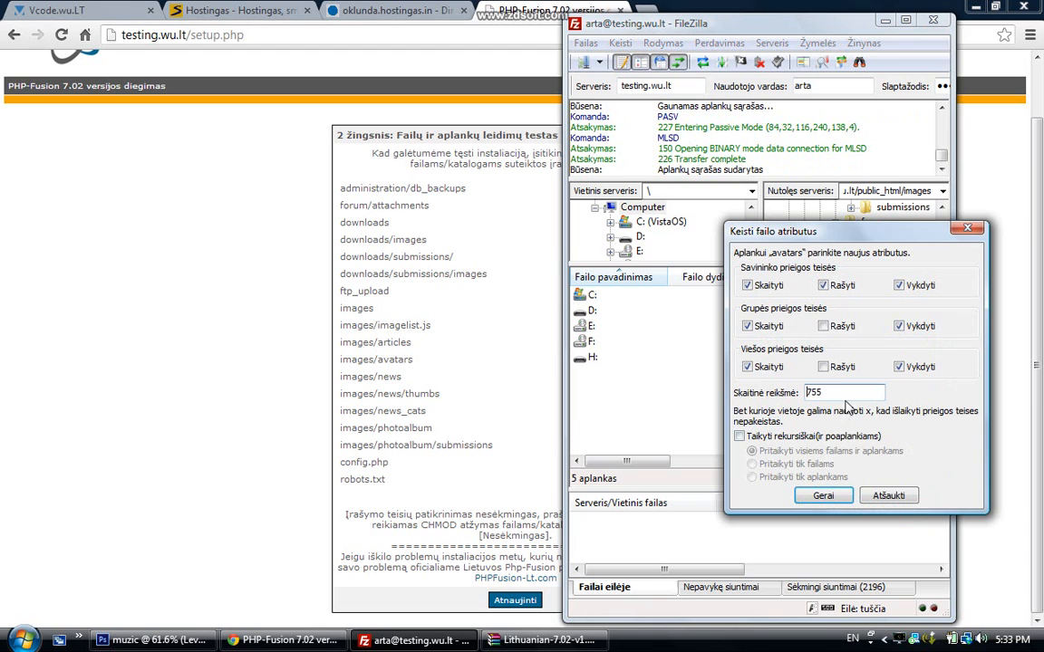
pyautogui.click(823, 494)
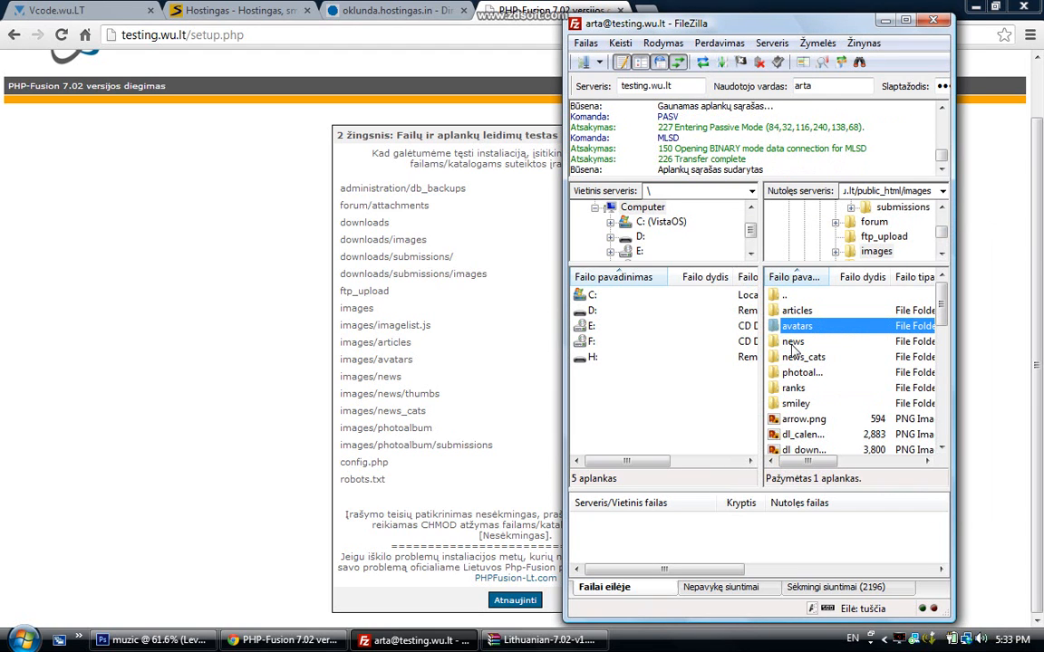
# Set images/news and images/news/thumbs to 777
pyautogui.rightClick(794, 342)
pyautogui.click(851, 528)
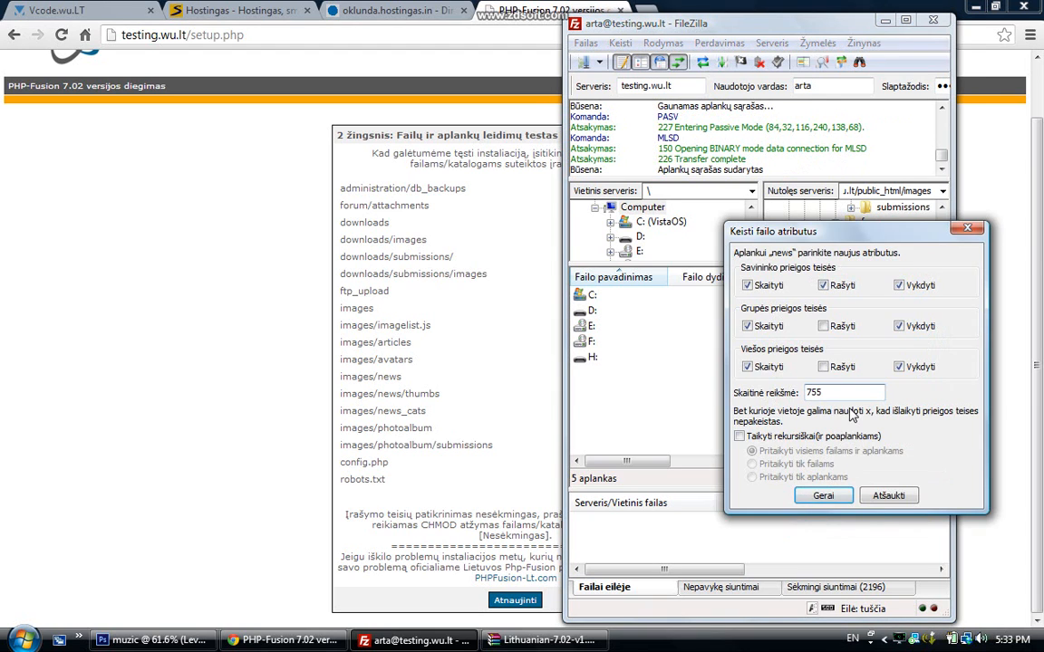
pyautogui.click(824, 495)
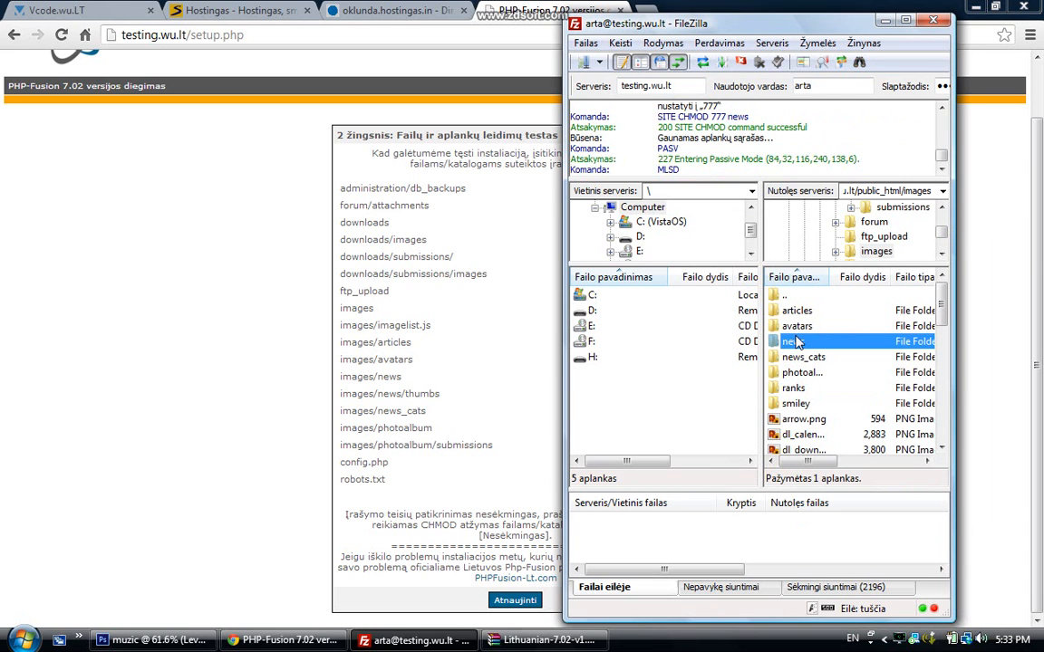
pyautogui.doubleClick(794, 342)
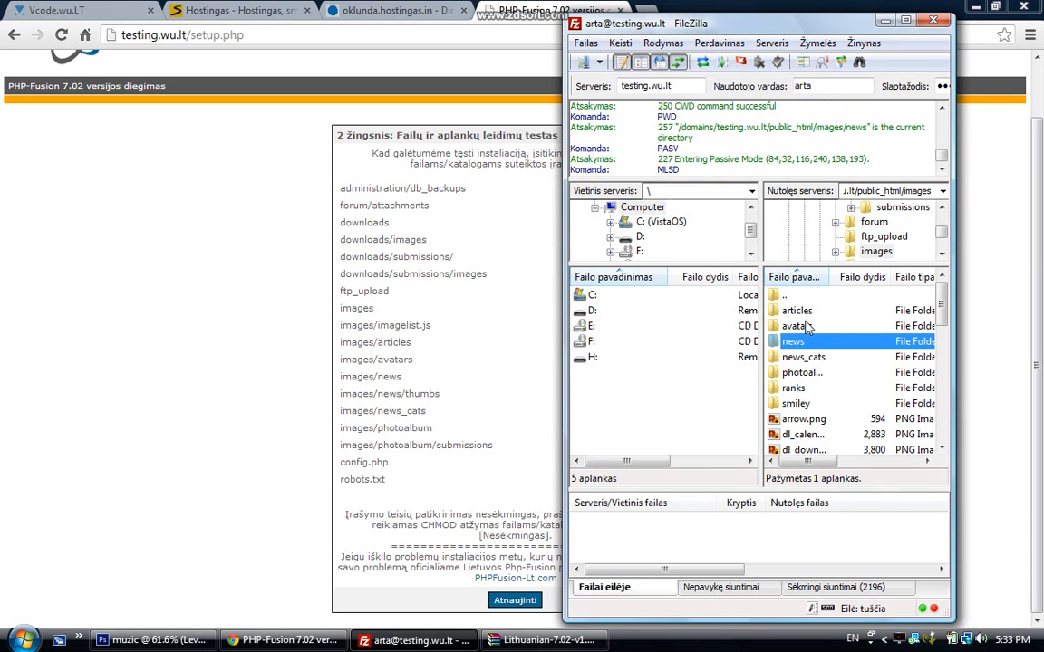
pyautogui.rightClick(799, 311)
pyautogui.click(840, 493)
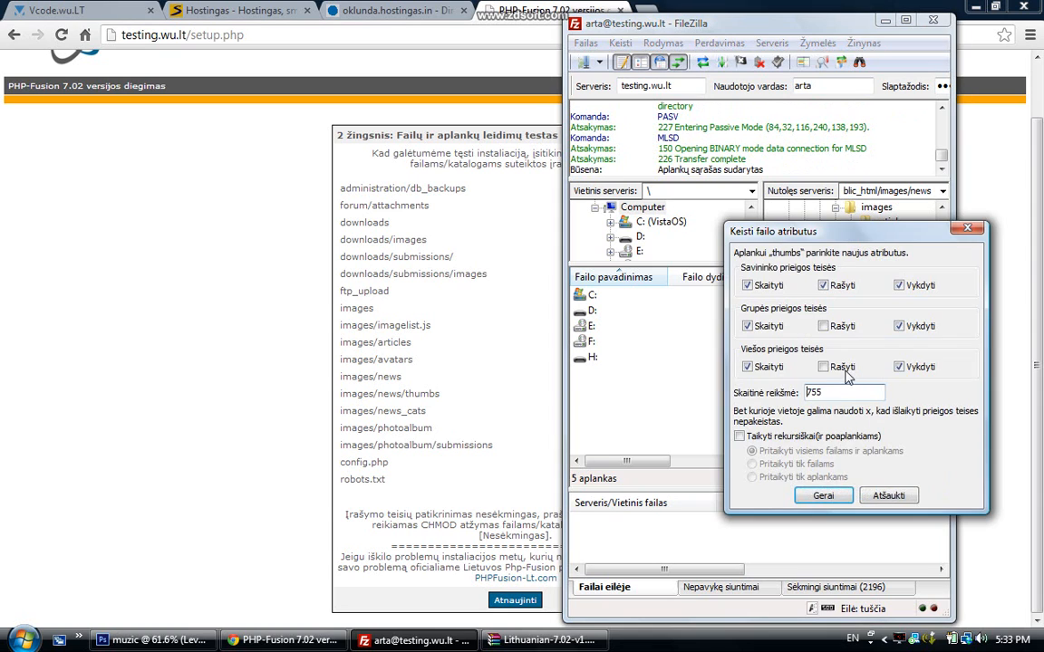
pyautogui.click(830, 500)
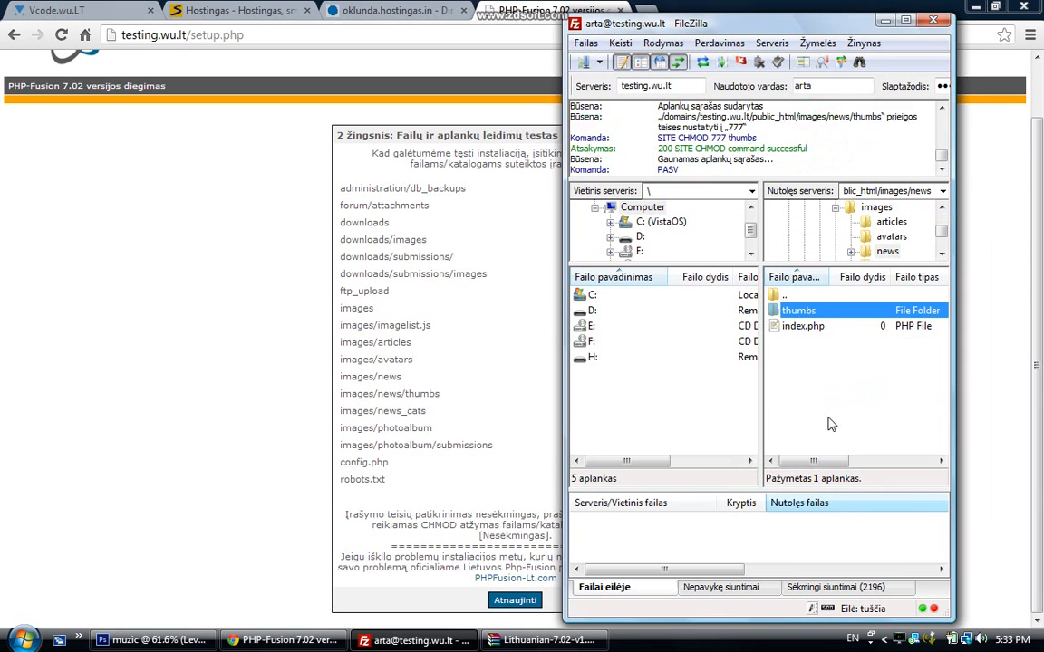
pyautogui.doubleClick(785, 295)
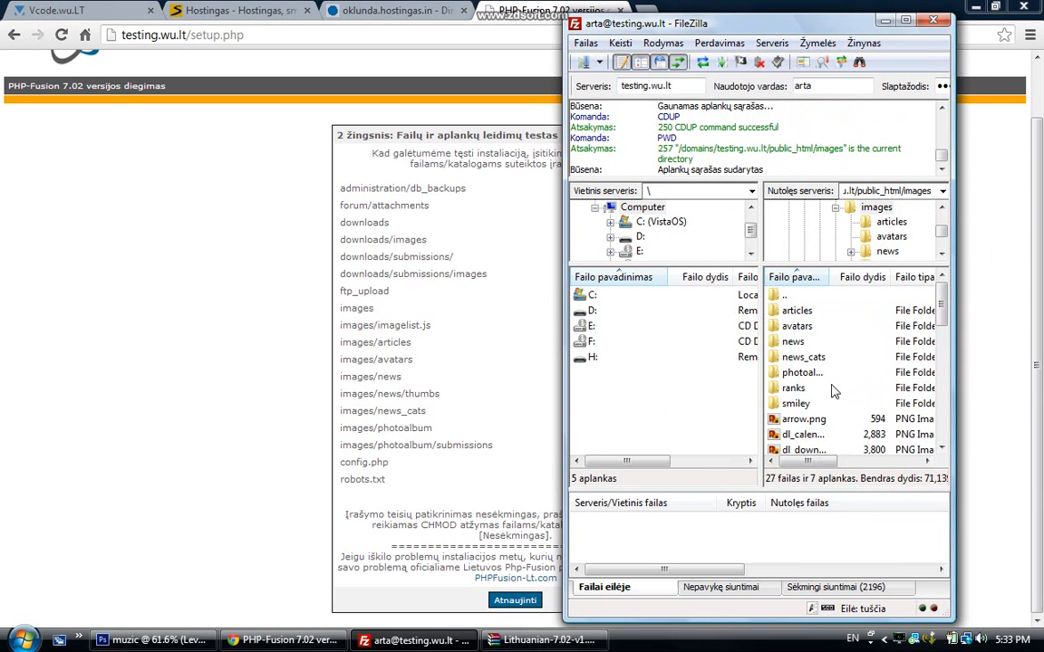
# Set images/news_cats and images/photoalbum to 777
pyautogui.rightClick(812, 362)
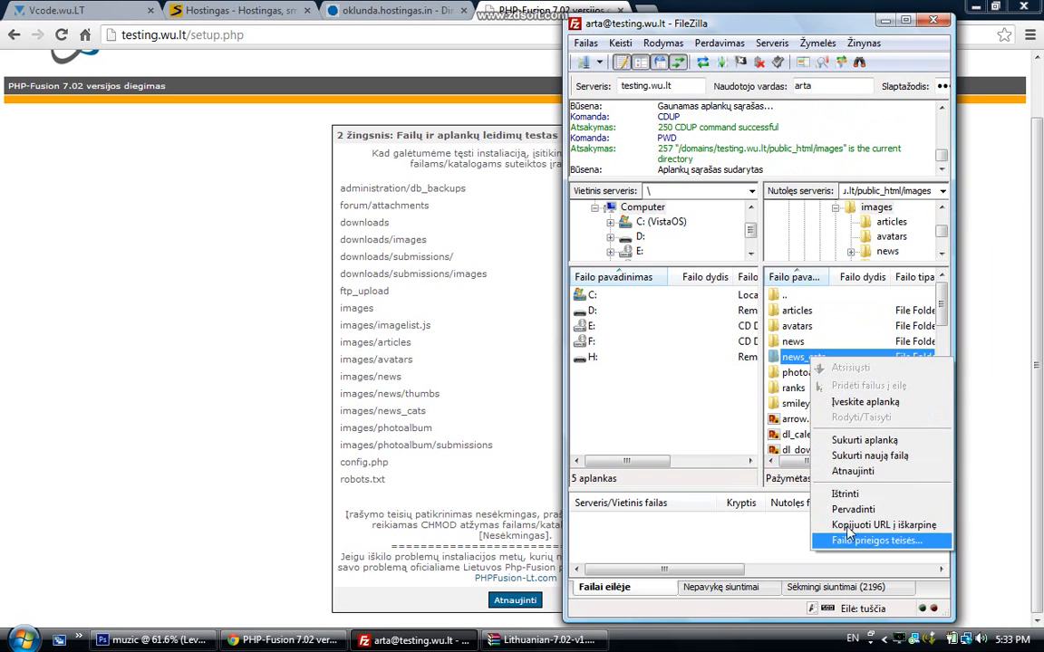
pyautogui.click(833, 539)
pyautogui.write('777')
pyautogui.click(822, 496)
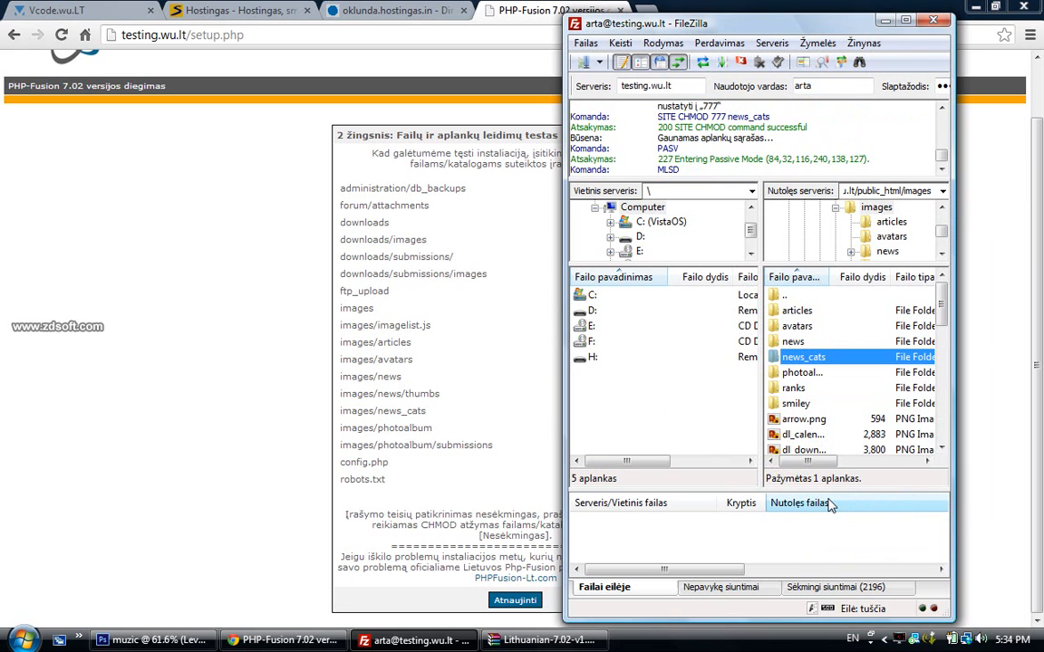
pyautogui.rightClick(799, 373)
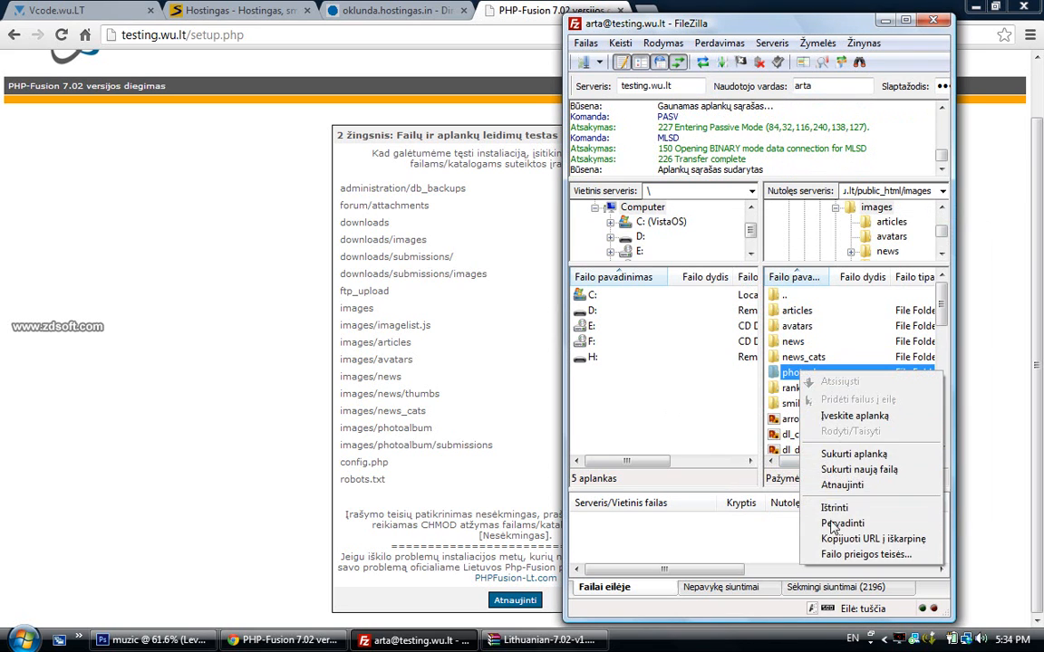
pyautogui.click(865, 554)
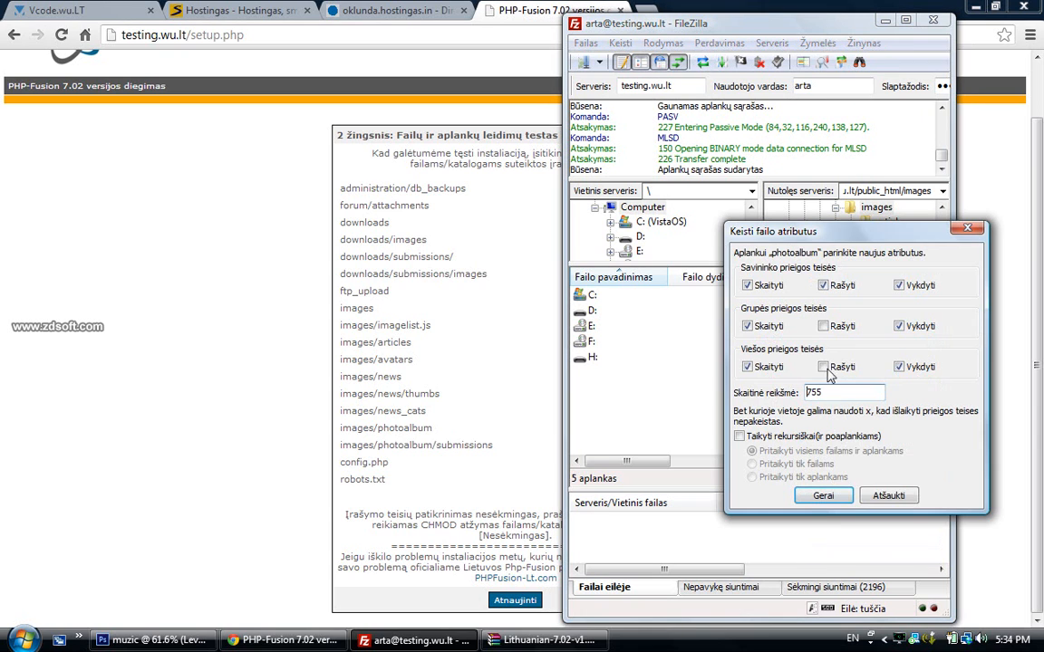
pyautogui.doubleClick(832, 393)
pyautogui.write('777')
pyautogui.click(822, 498)
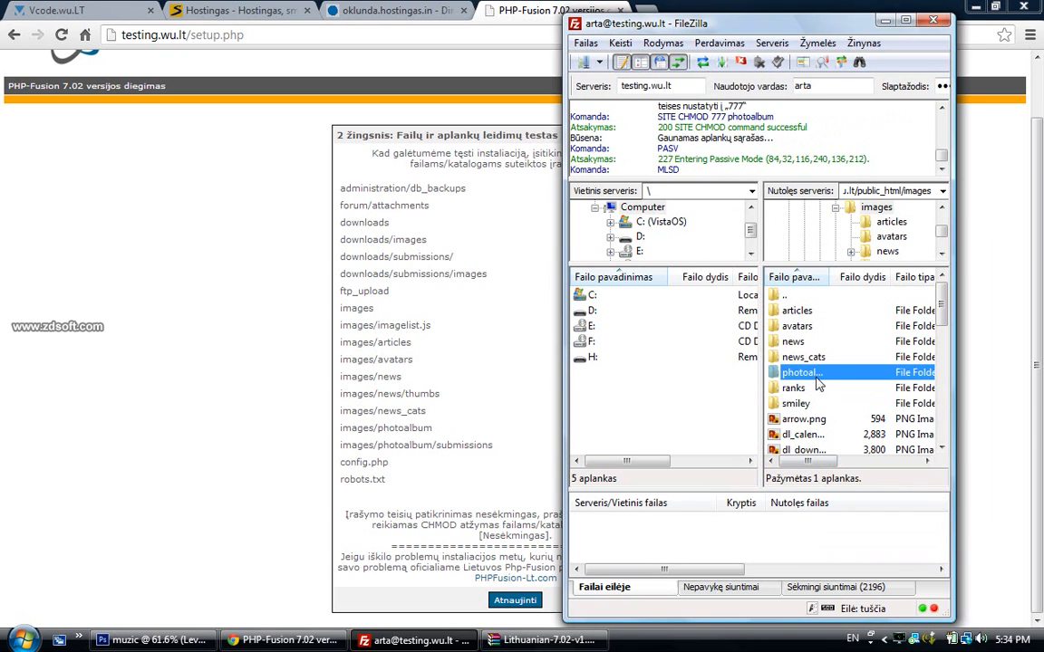
# Set images/photoalbum/submissions to 777
pyautogui.doubleClick(811, 379)
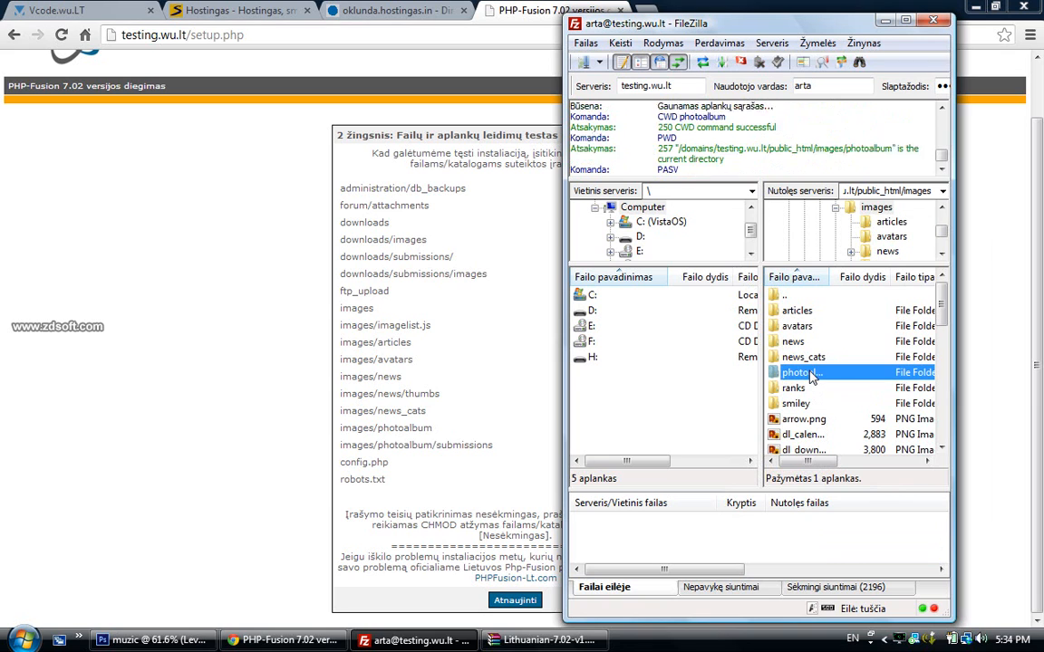
pyautogui.rightClick(801, 311)
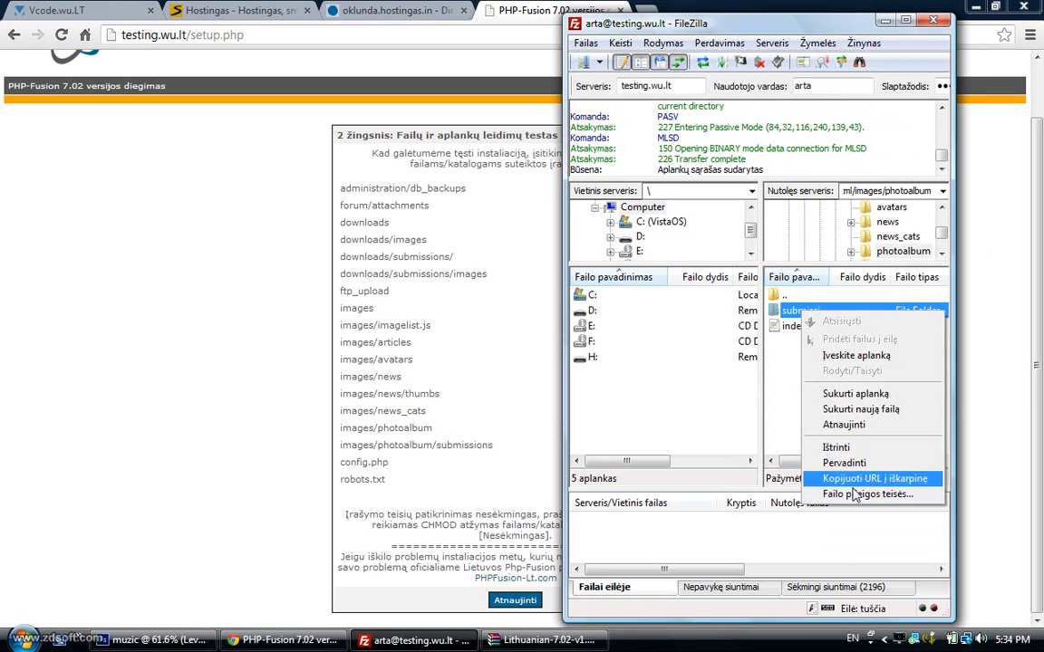
pyautogui.click(855, 495)
pyautogui.moveTo(854, 394); pyautogui.dragTo(776, 427)
pyautogui.write('777')
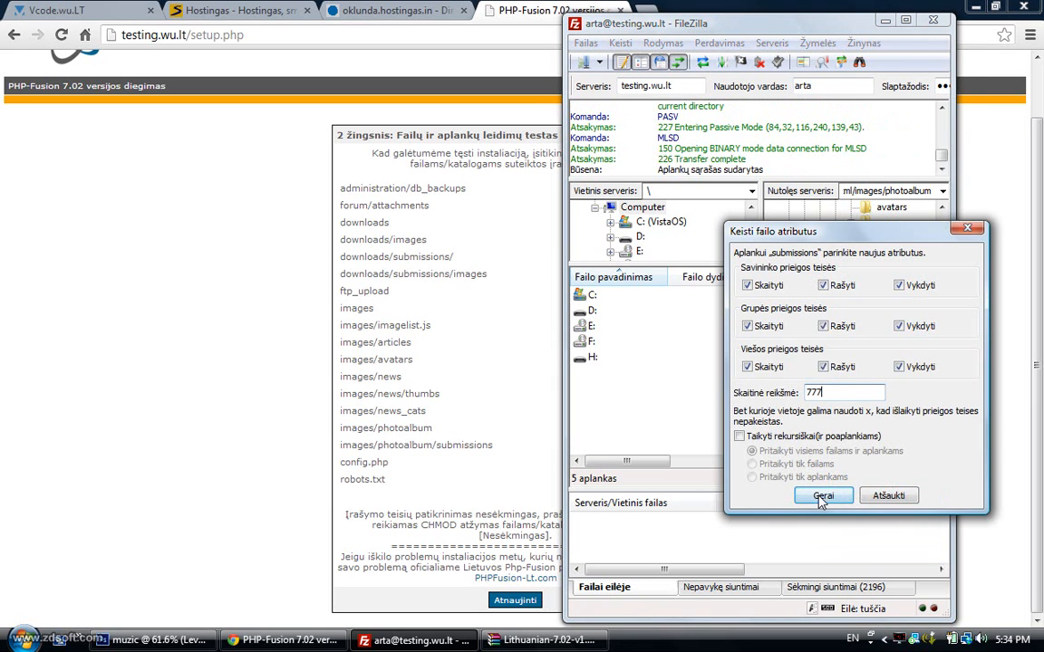
pyautogui.click(823, 495)
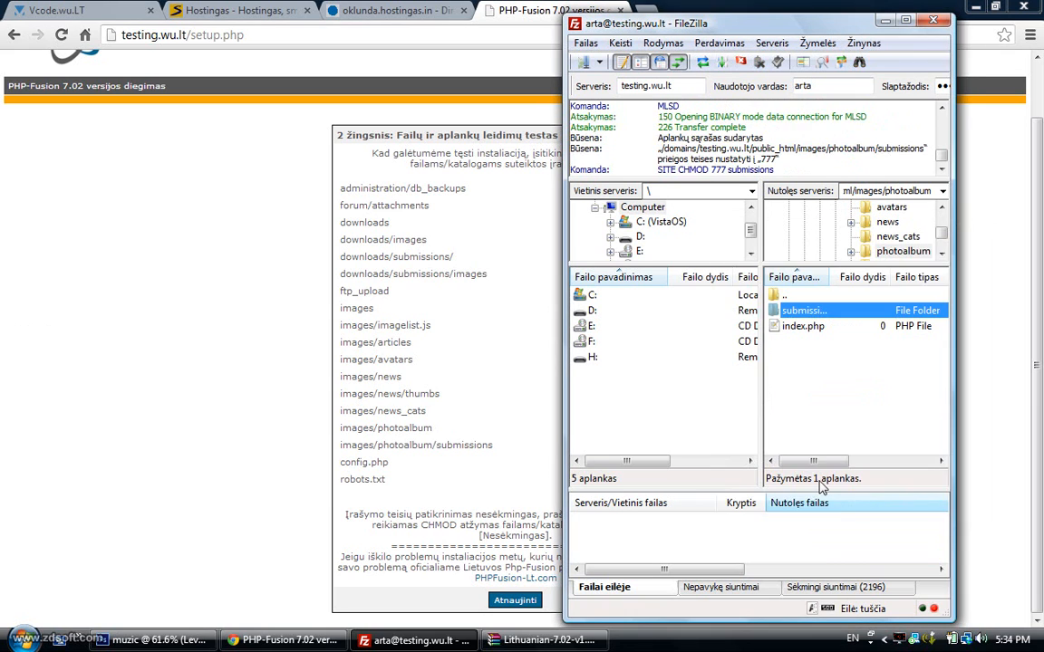
pyautogui.doubleClick(785, 296)
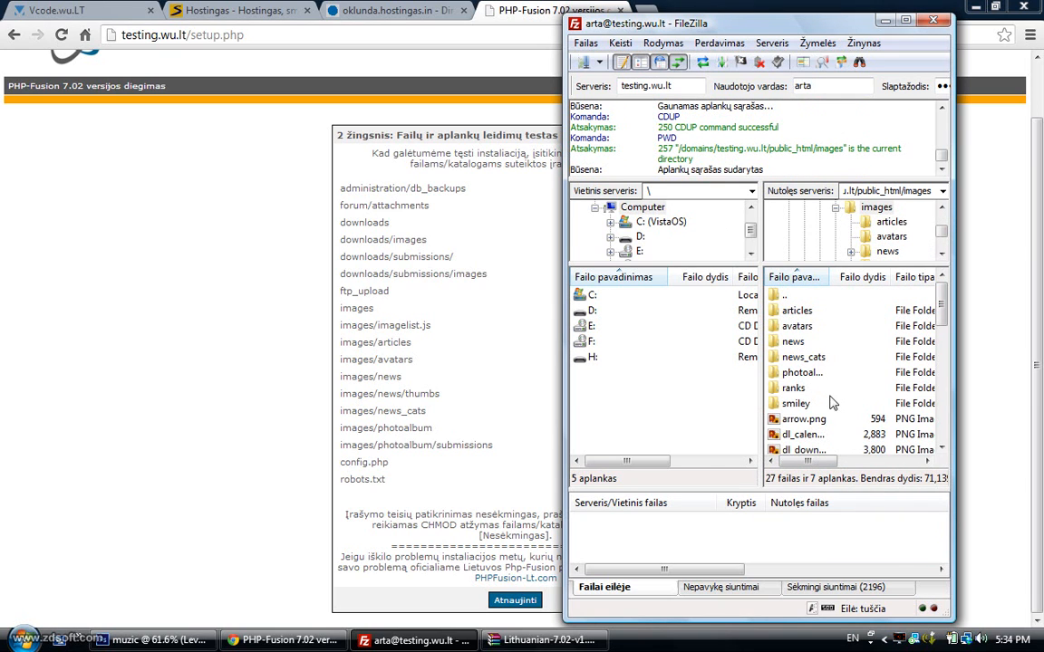
# Apply new write permissions to imagelist.js in the images folder
pyautogui.scroll(-6, 812, 390)
pyautogui.rightClick(806, 357)
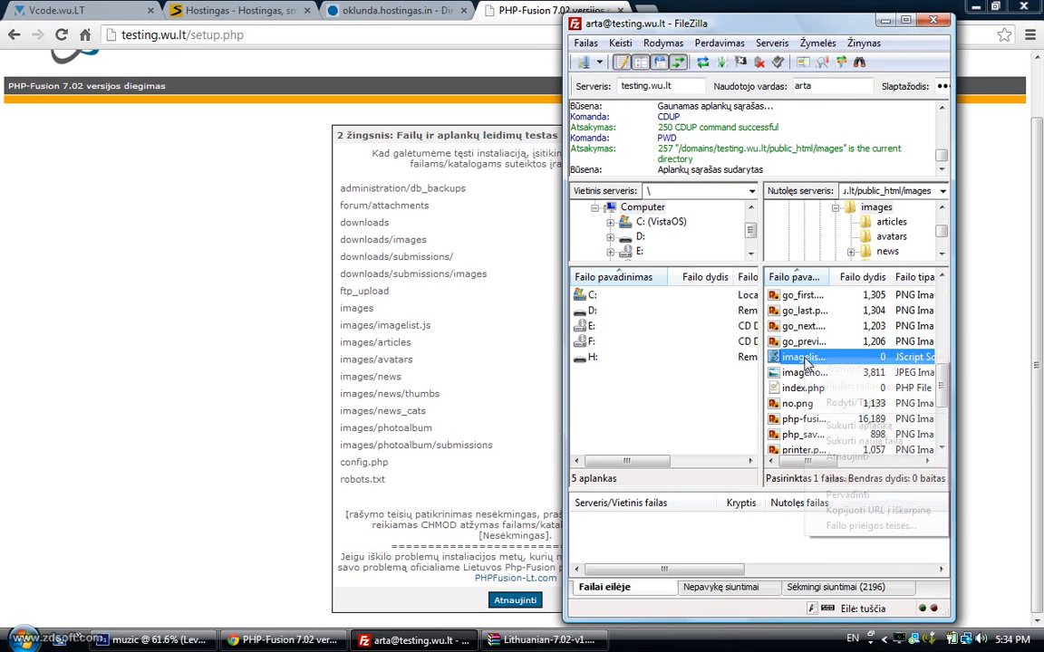
pyautogui.click(874, 524)
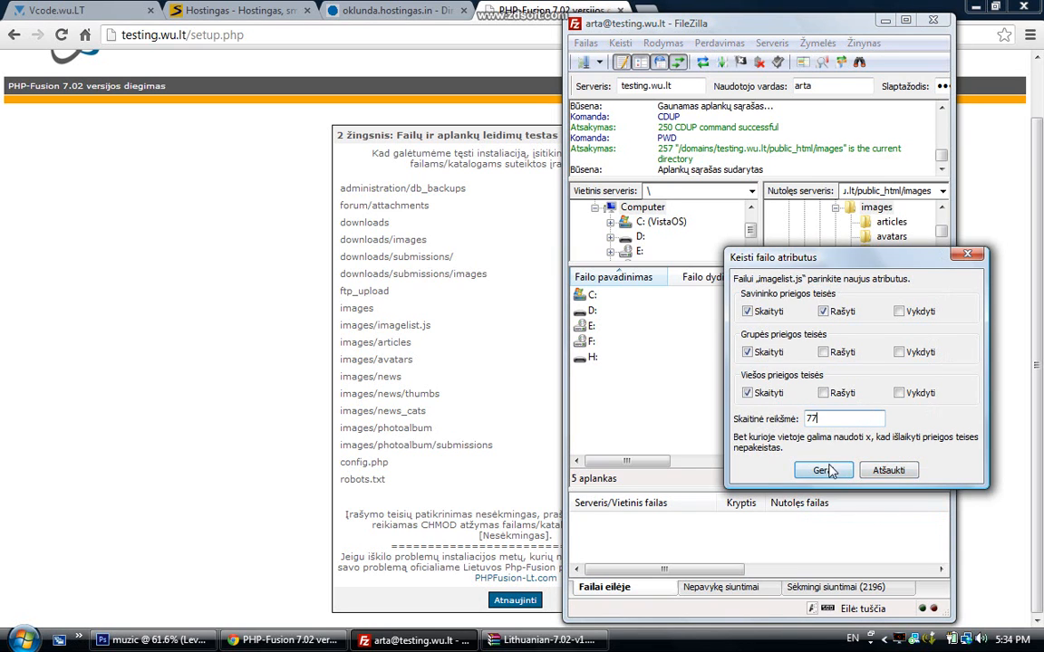
pyautogui.click(821, 471)
pyautogui.scroll(6, 791, 373)
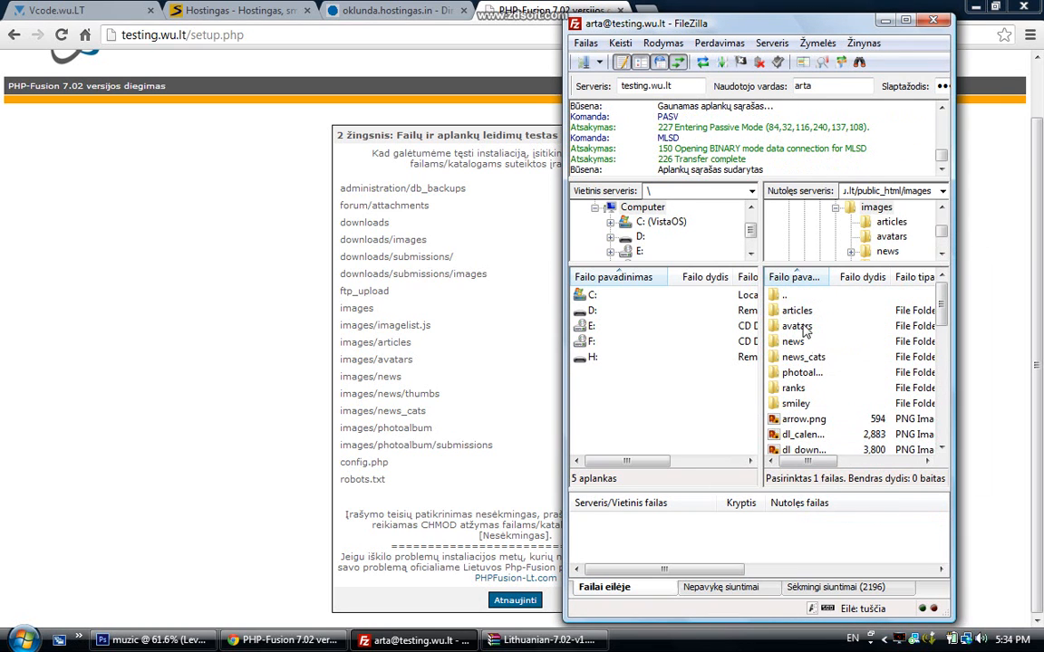
# Set config.php in public_html to 777
pyautogui.doubleClick(787, 297)
pyautogui.press('c')
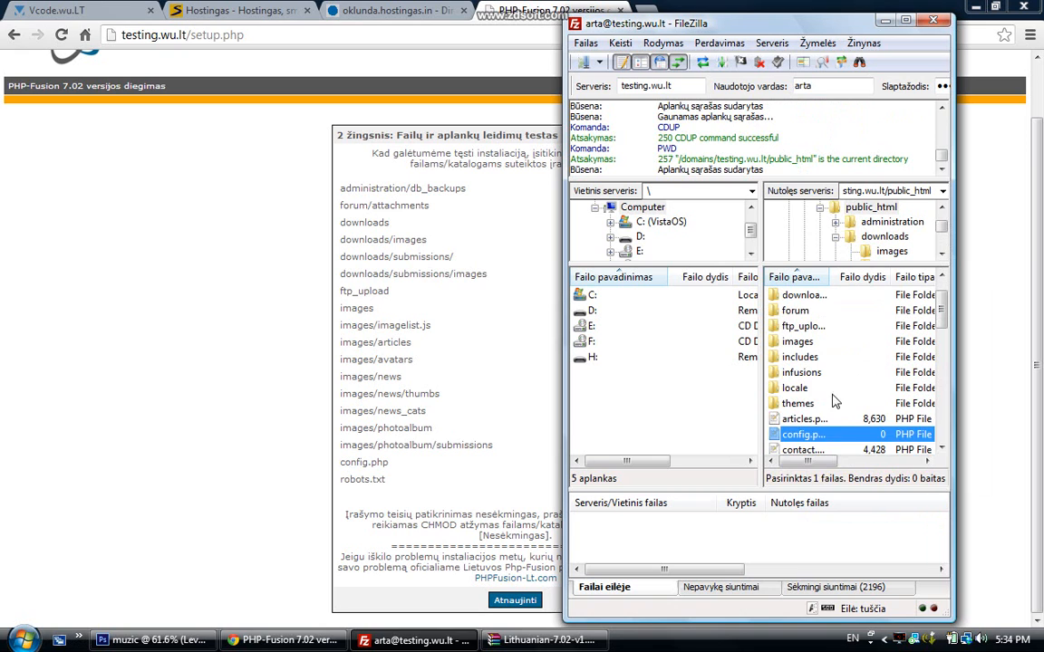
pyautogui.rightClick(827, 440)
pyautogui.click(884, 602)
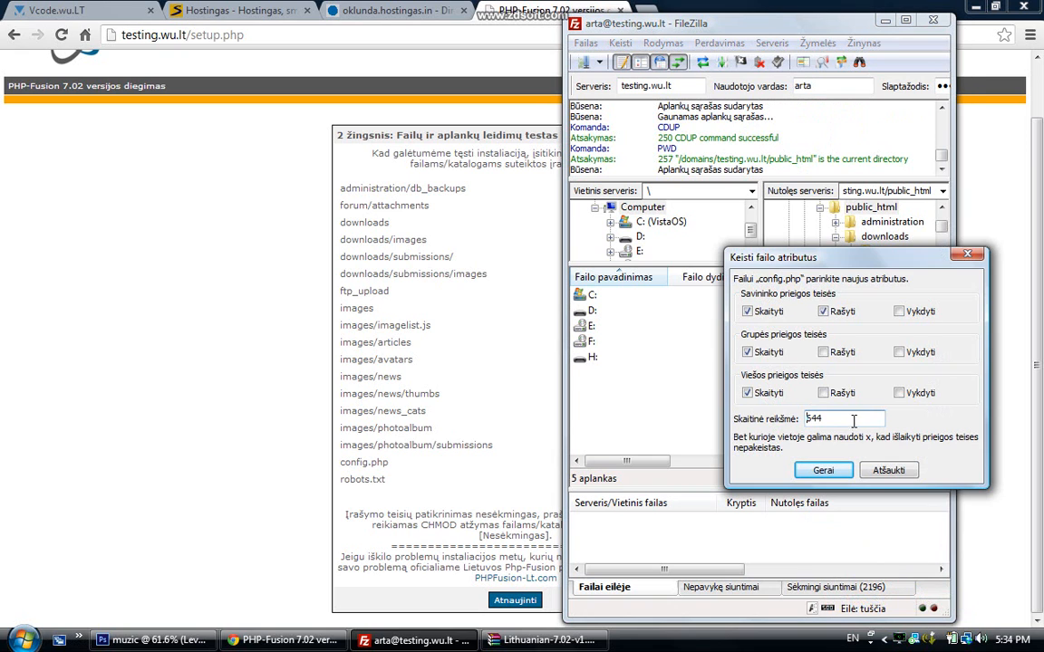
pyautogui.write('777')
pyautogui.click(823, 471)
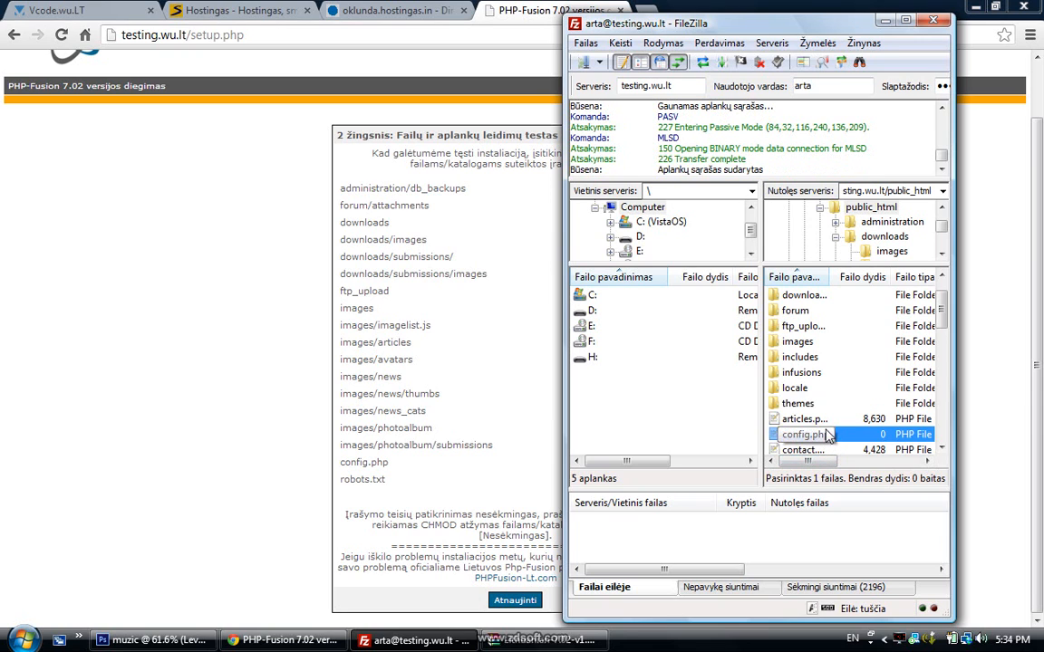
# Set robots.txt in public_html to 777
pyautogui.press('r')
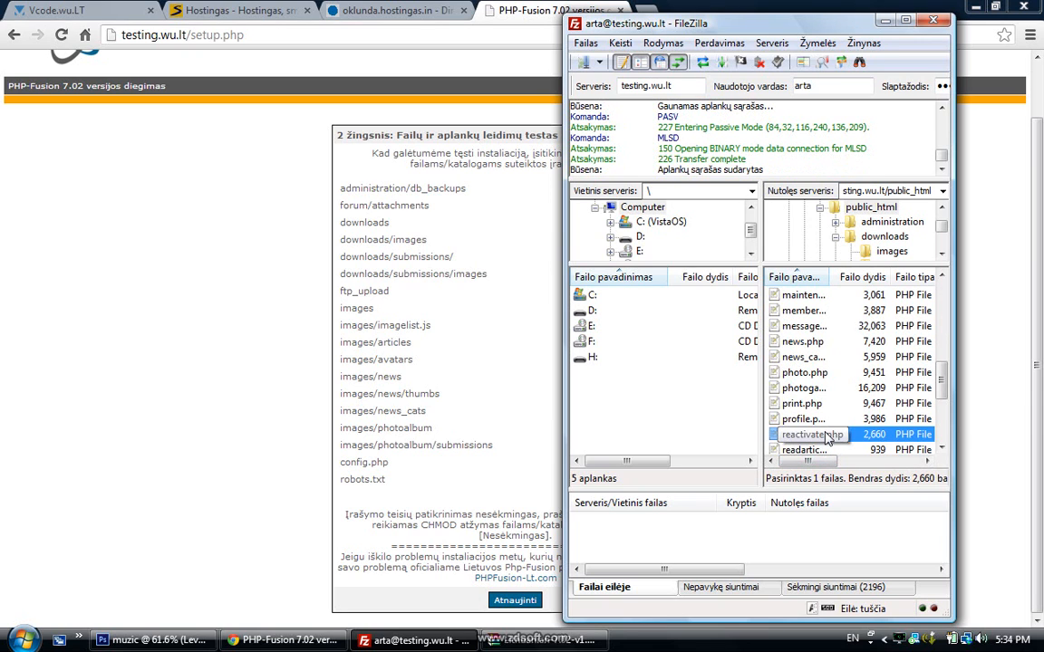
pyautogui.scroll(-2, 820, 417)
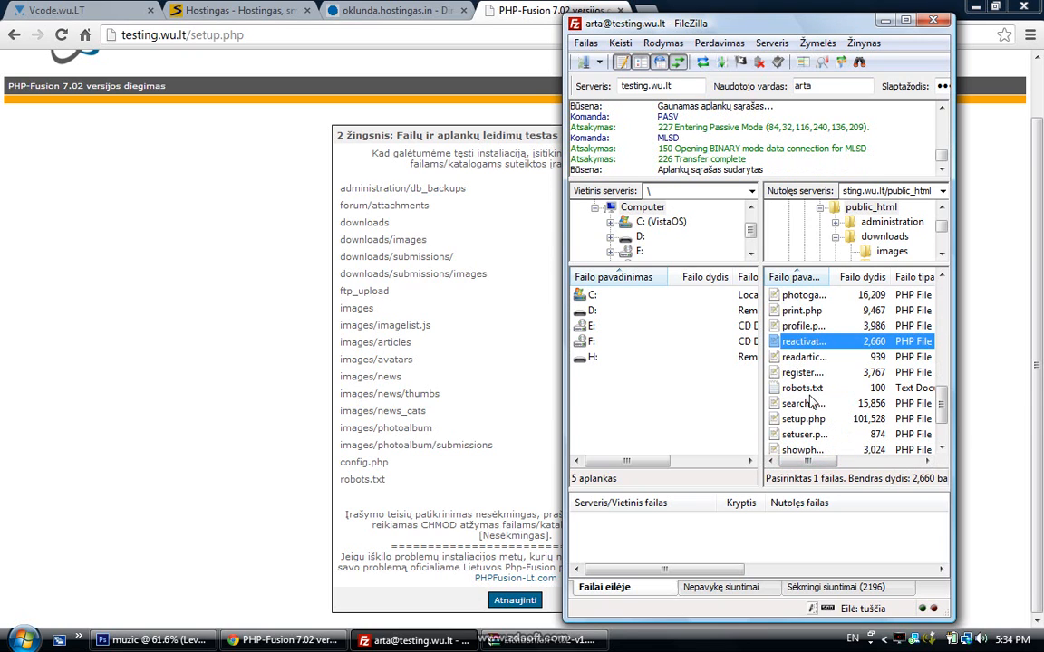
pyautogui.rightClick(809, 390)
pyautogui.click(874, 563)
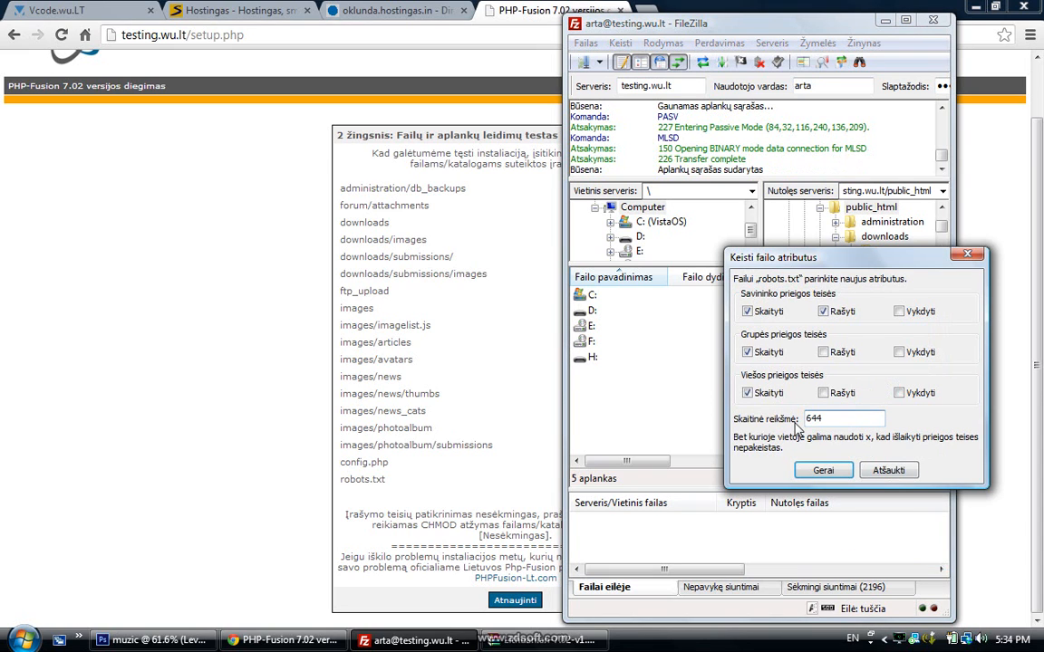
pyautogui.doubleClick(813, 418)
pyautogui.write('777')
pyautogui.click(825, 471)
# Recheck the installer's write permissions and continue to the database settings step
pyautogui.click(107, 291)
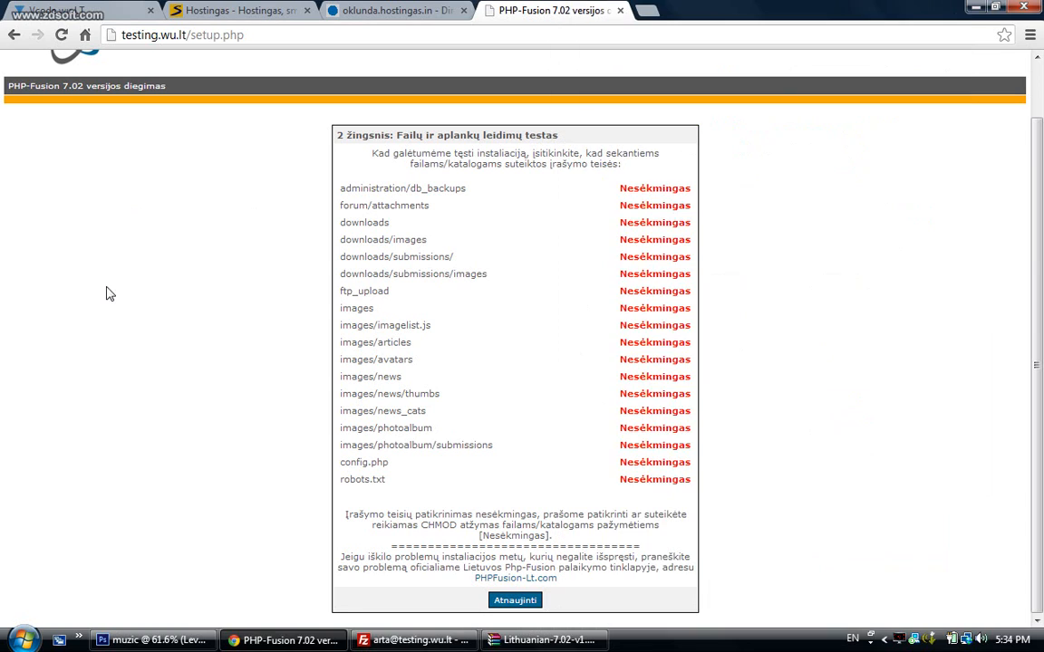
pyautogui.click(508, 601)
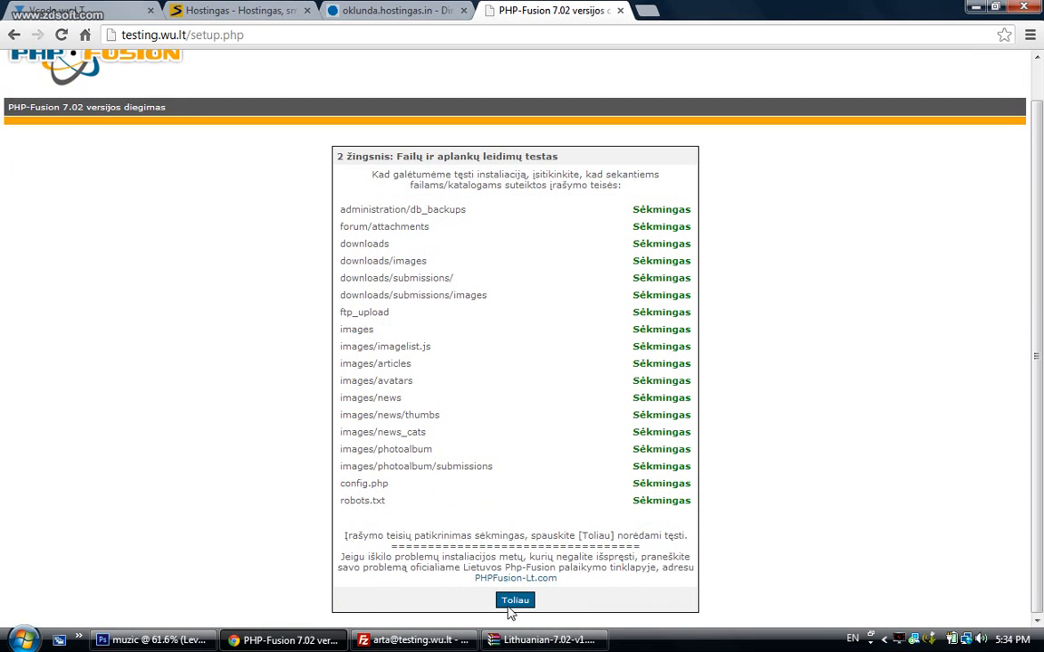
pyautogui.click(511, 602)
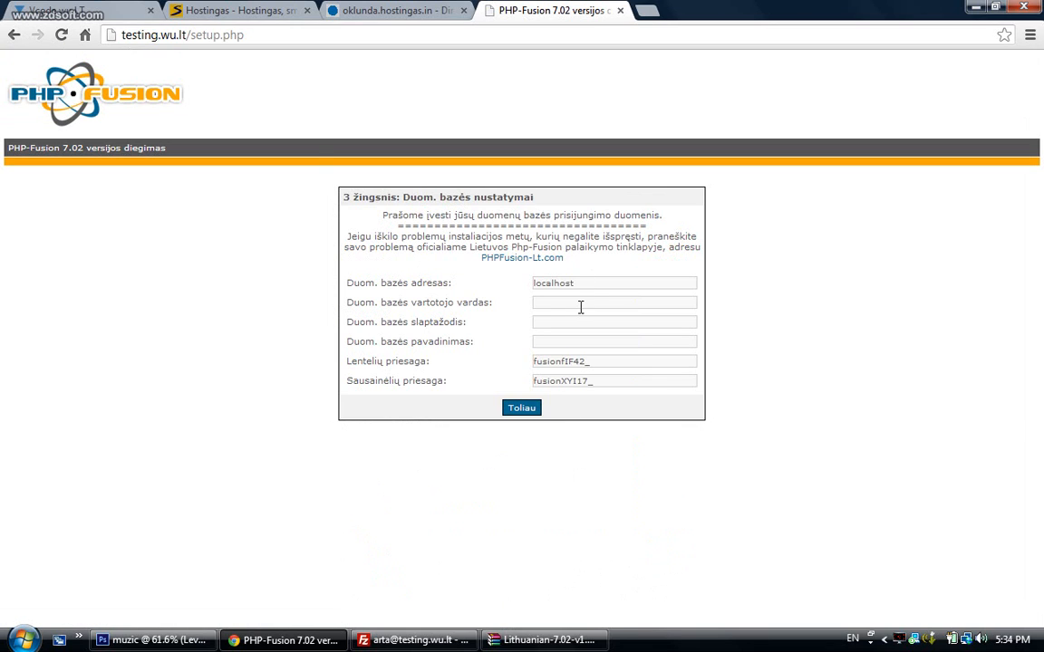
# Copy the new database's name from DirectAdmin into the database username and name fields
pyautogui.click(581, 303)
pyautogui.click(342, 9)
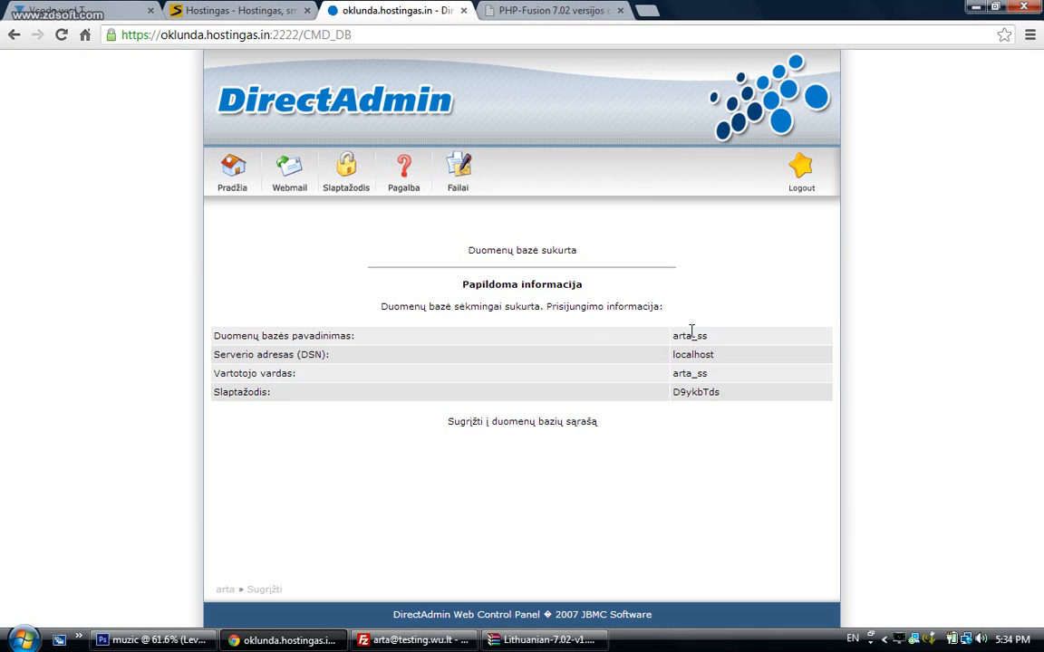
pyautogui.moveTo(722, 340); pyautogui.dragTo(670, 335)
pyautogui.hotkey('ctrl', 'c')
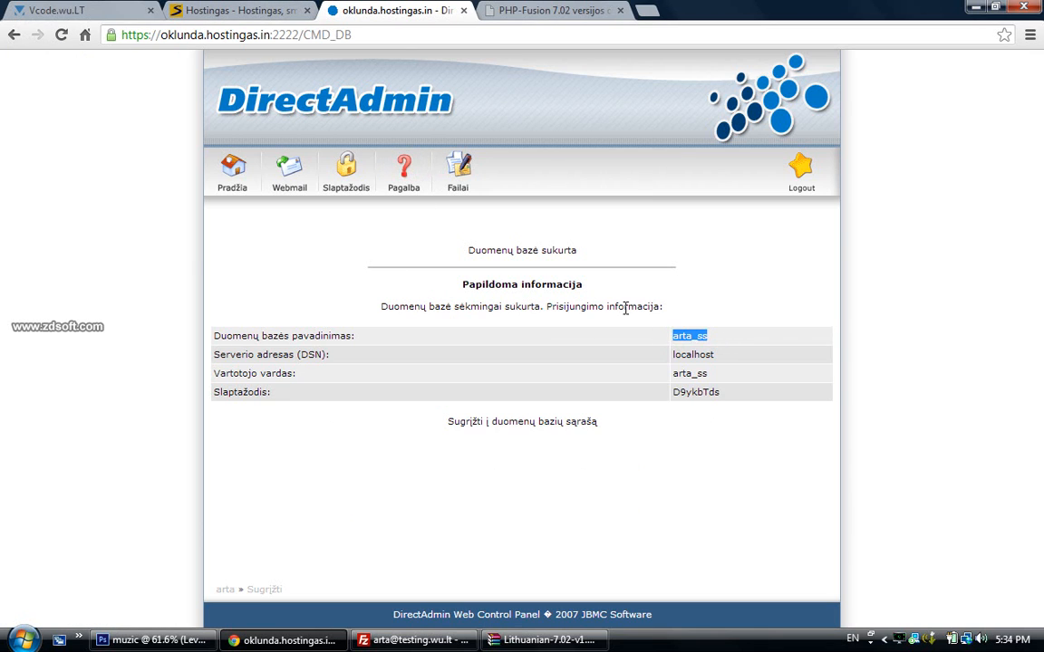
pyautogui.click(535, 11)
pyautogui.hotkey('ctrl', 'v')
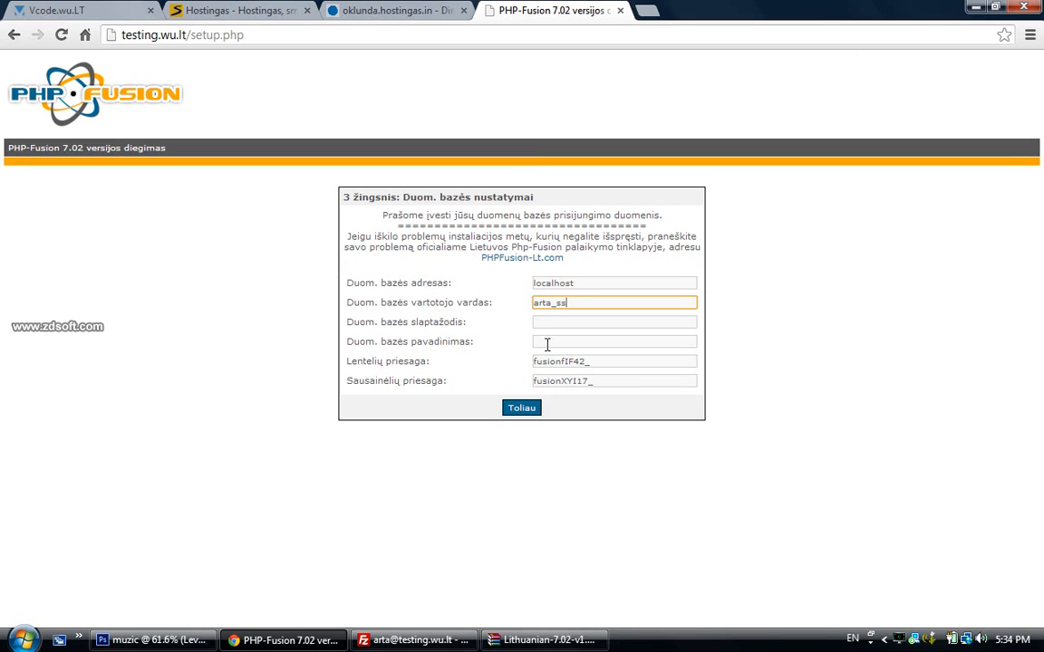
pyautogui.click(547, 344)
pyautogui.hotkey('ctrl', 'v')
# Paste the database password from DirectAdmin into the password field and submit the settings
pyautogui.click(570, 319)
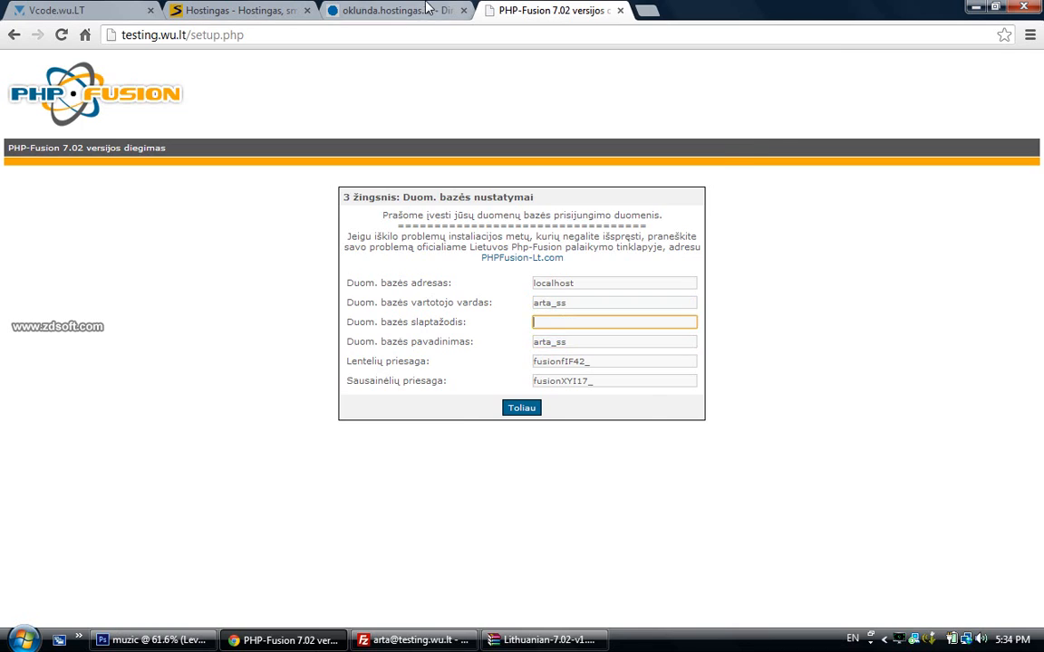
pyautogui.click(390, 10)
pyautogui.moveTo(725, 399); pyautogui.dragTo(671, 403)
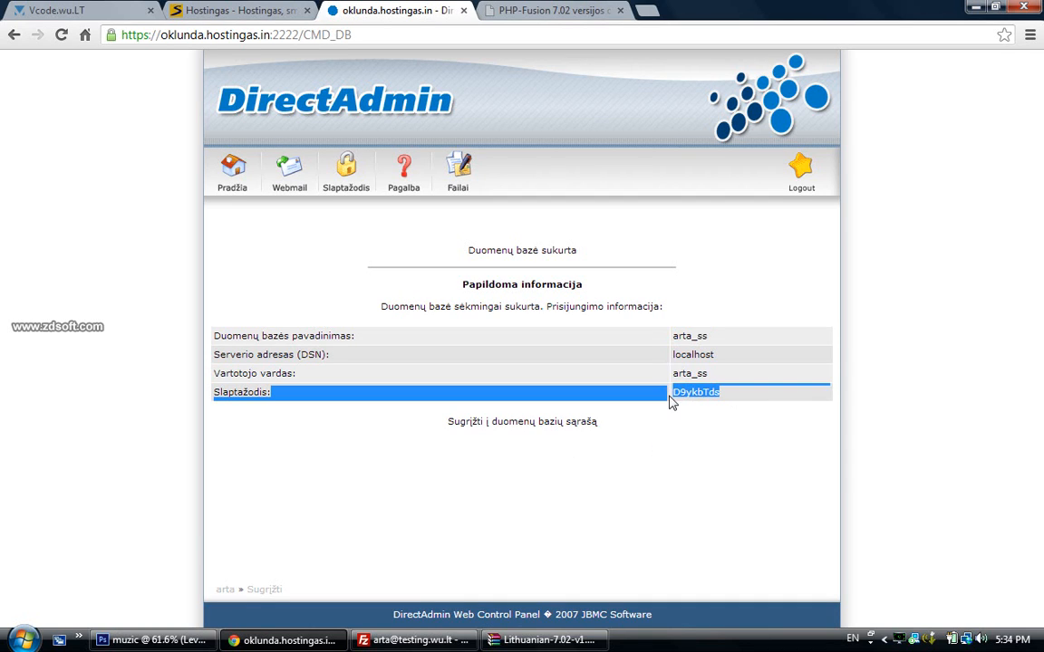
pyautogui.moveTo(734, 410); pyautogui.dragTo(671, 395)
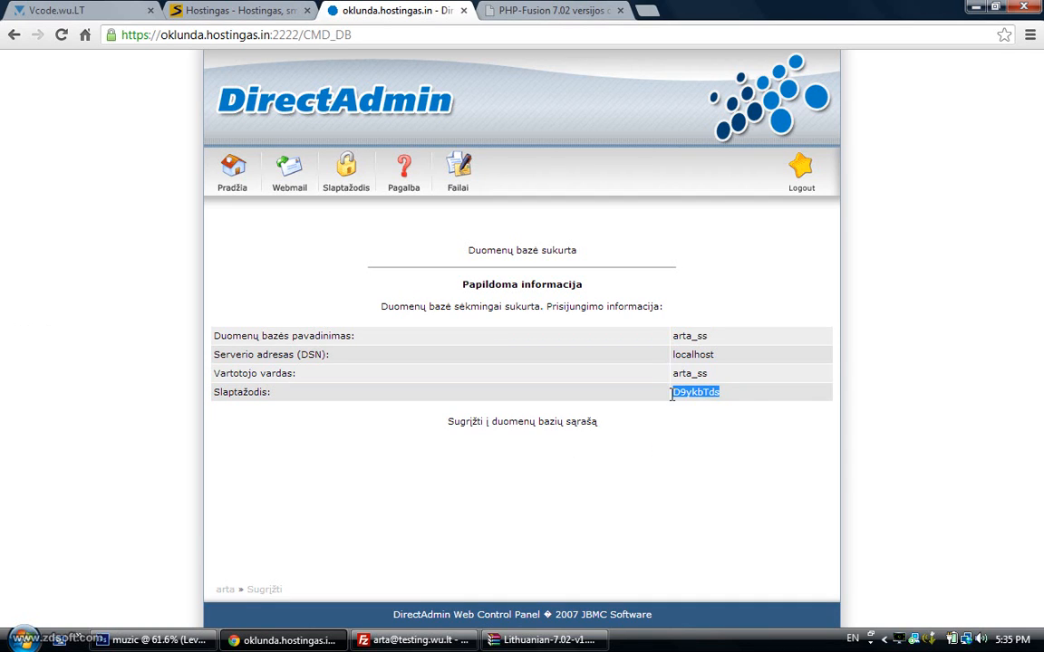
pyautogui.click(544, 11)
pyautogui.hotkey('ctrl', 'v')
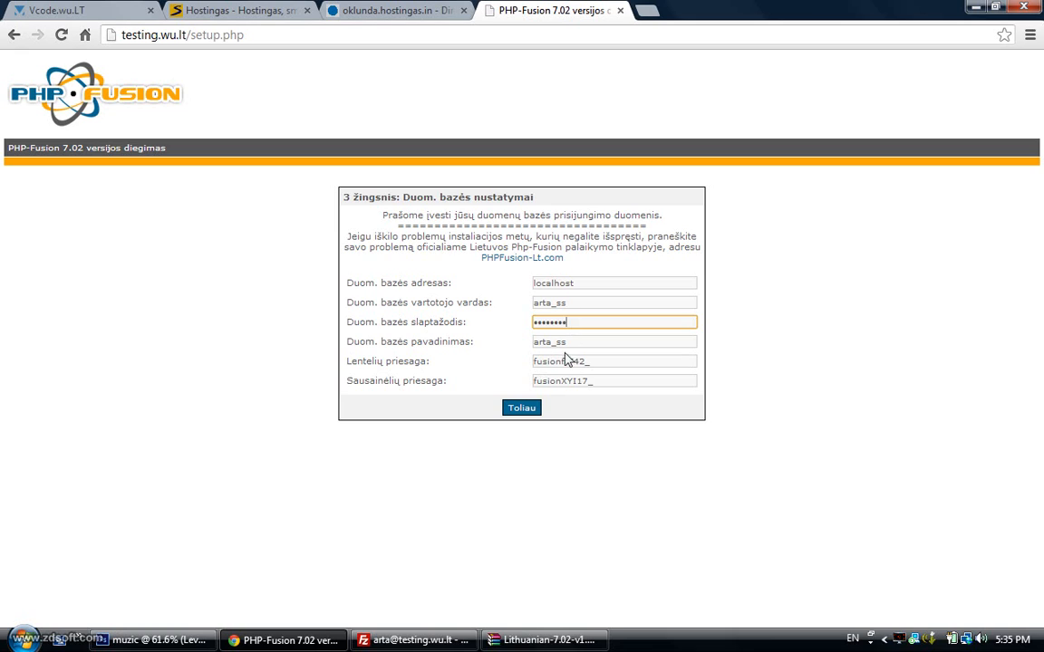
pyautogui.click(524, 409)
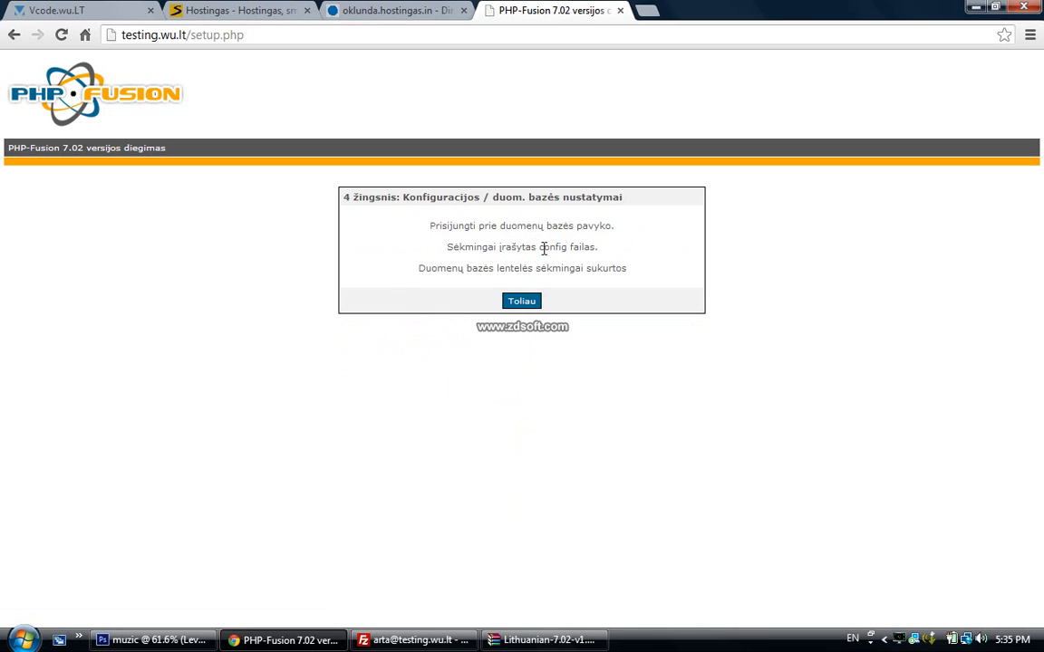
# Enter the admin username plus the login and admin passwords with their confirmations
pyautogui.click(521, 305)
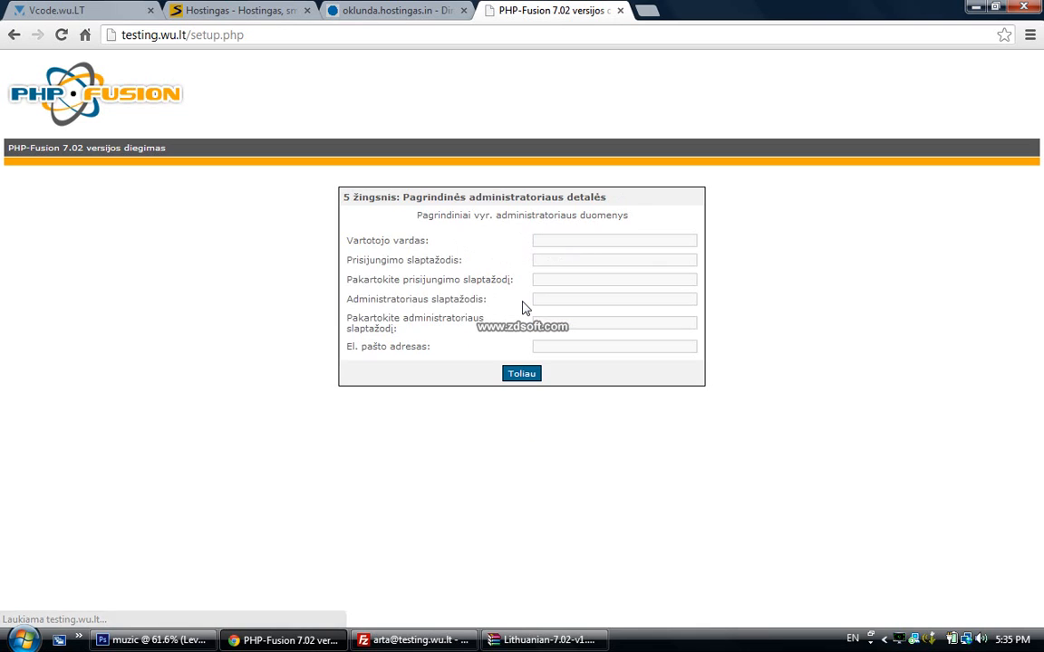
pyautogui.click(604, 238)
pyautogui.write('ArtA')
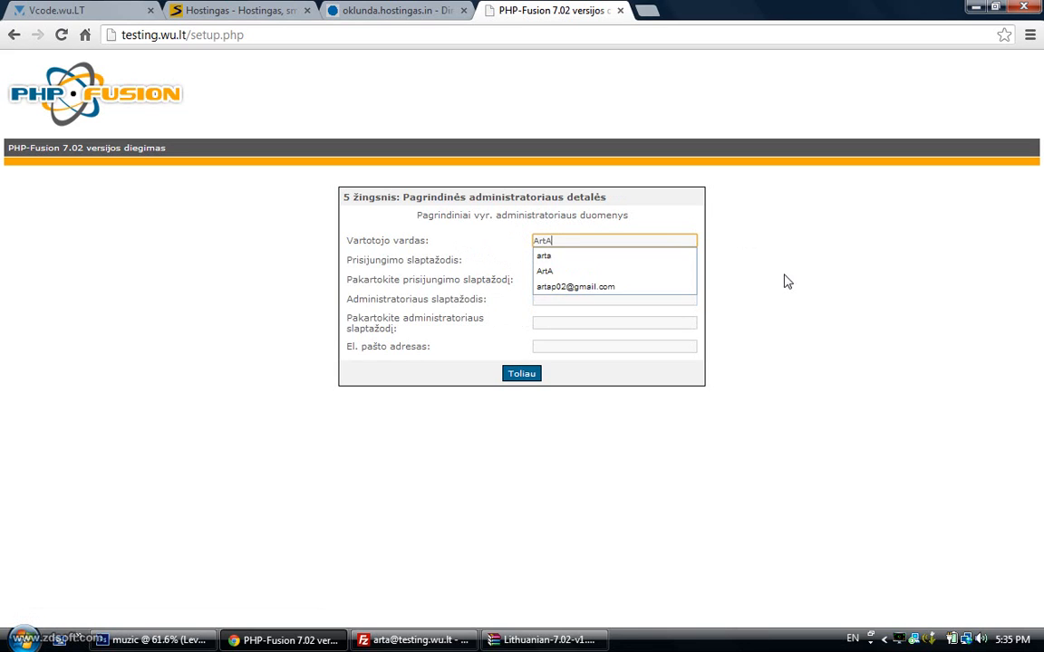
pyautogui.click(599, 269)
pyautogui.click(591, 258)
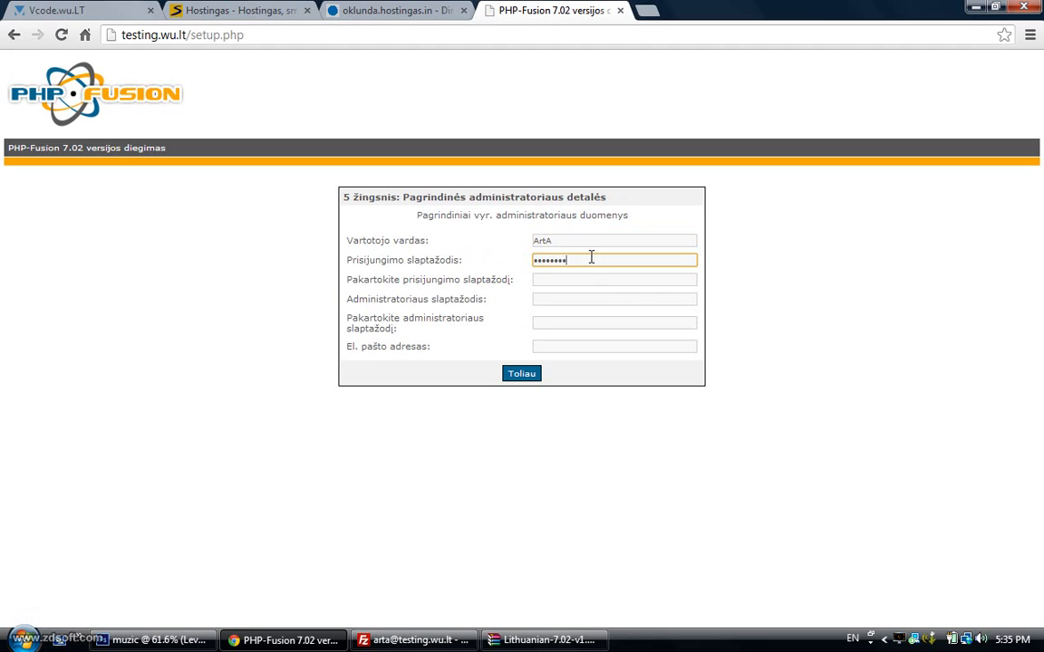
pyautogui.click(588, 277)
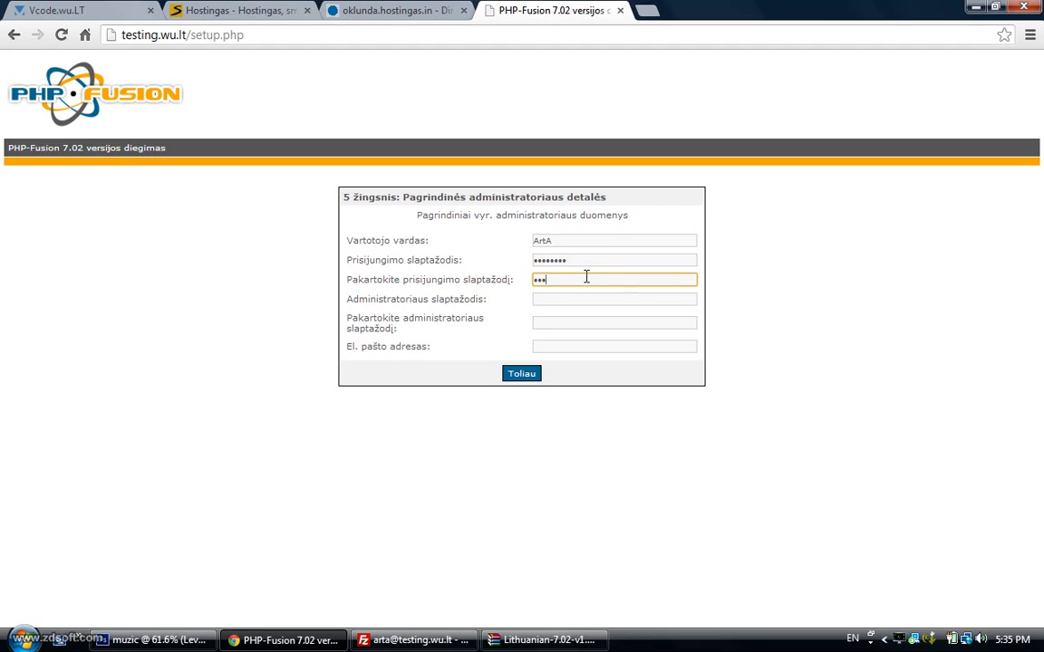
pyautogui.click(601, 299)
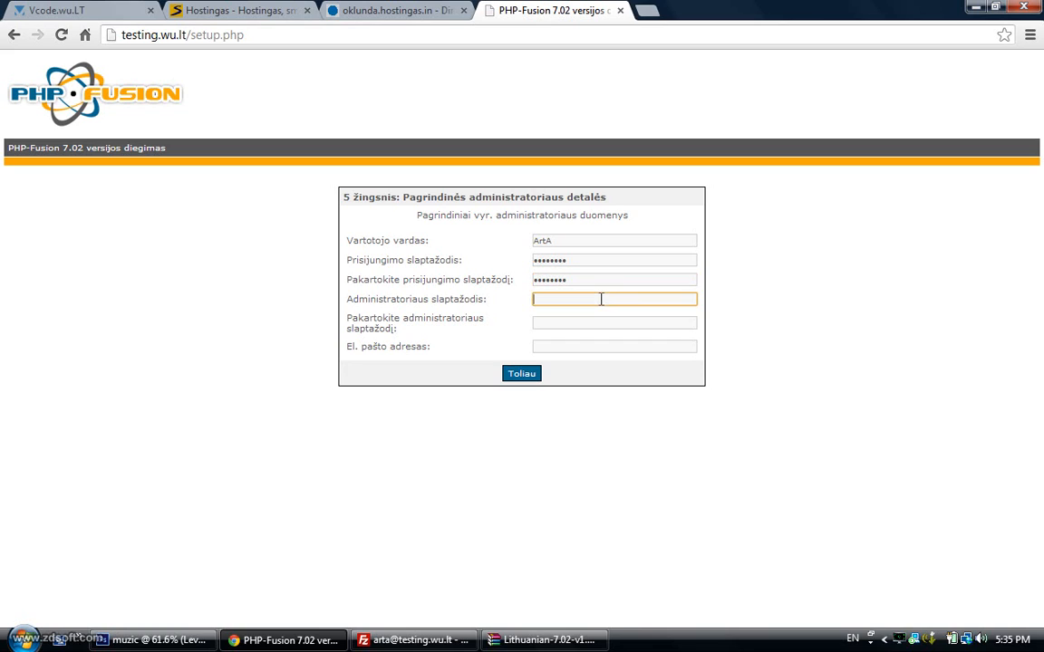
pyautogui.write('•••')
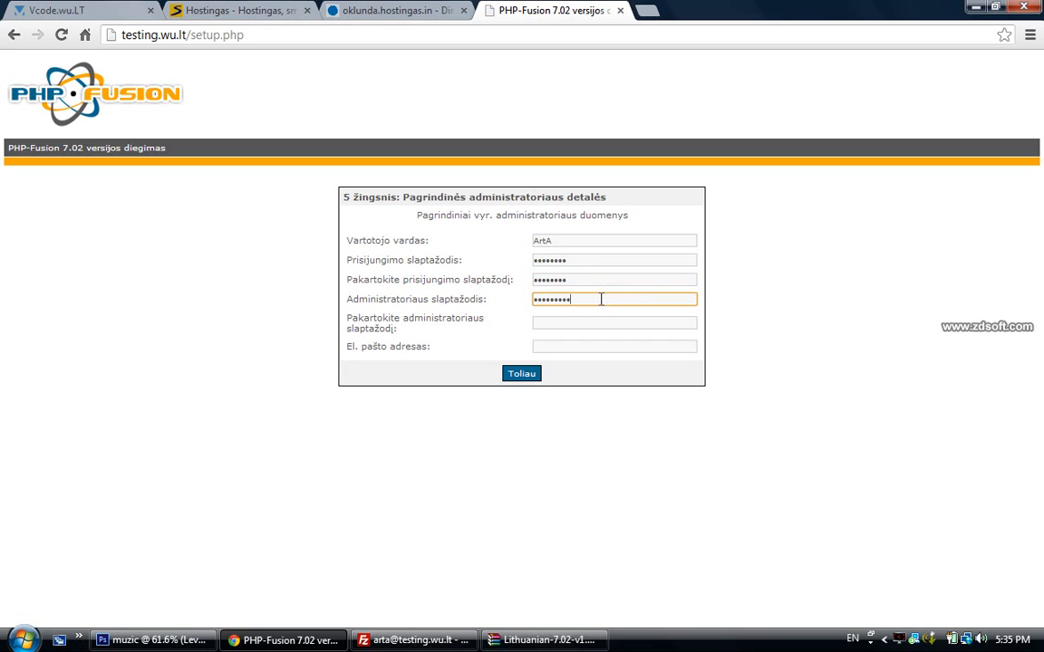
pyautogui.click(577, 322)
pyautogui.write('•')
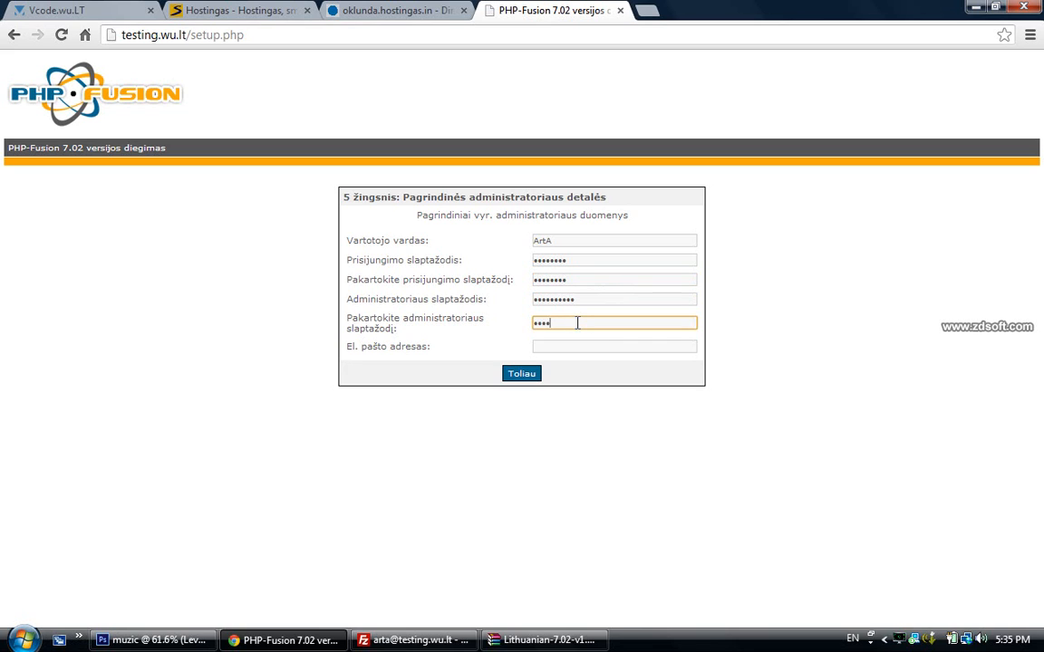
# Fill in the administrator's e-mail from suggestions, submit the details and finish installation
pyautogui.click(577, 347)
pyautogui.write('a')
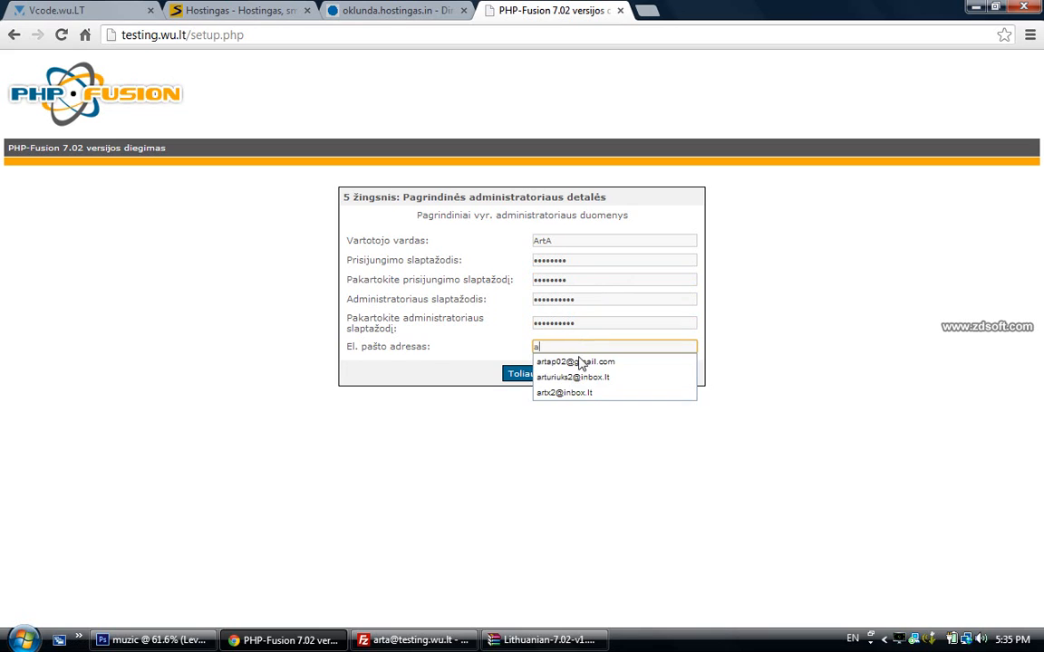
pyautogui.click(578, 395)
pyautogui.click(527, 375)
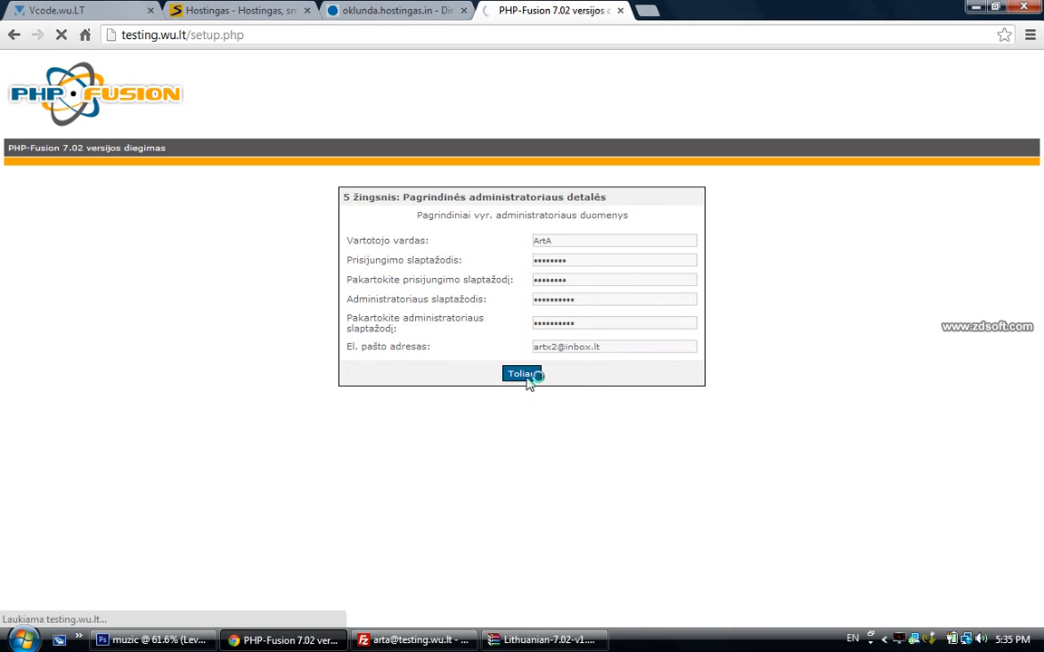
pyautogui.click(524, 388)
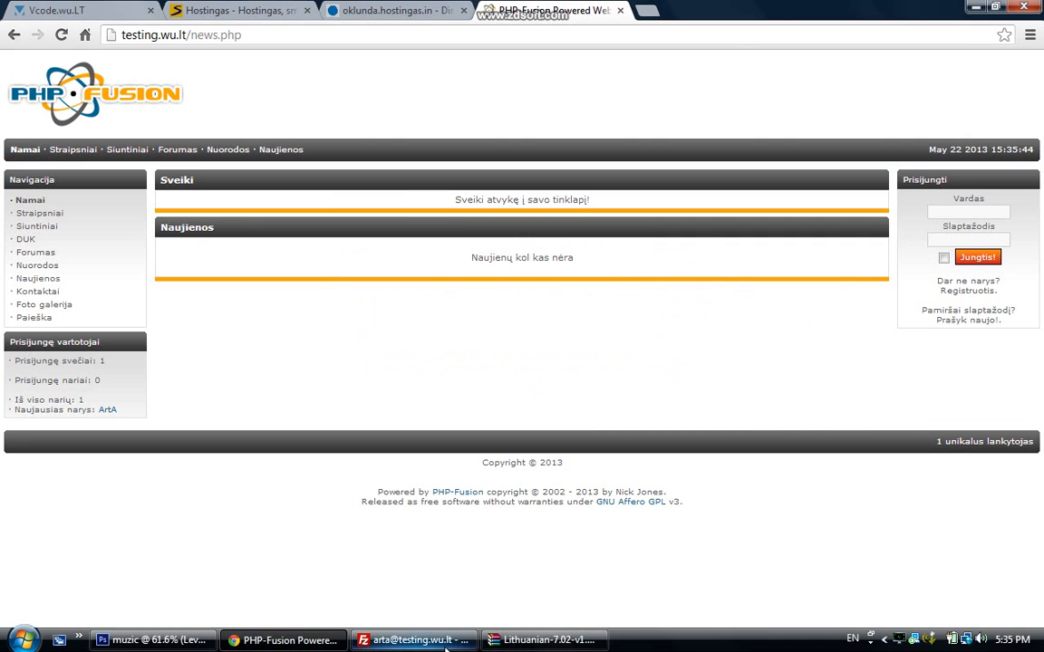
# Delete setup.php from the server's public_html folder in FileZilla
pyautogui.click(412, 640)
pyautogui.click(804, 419)
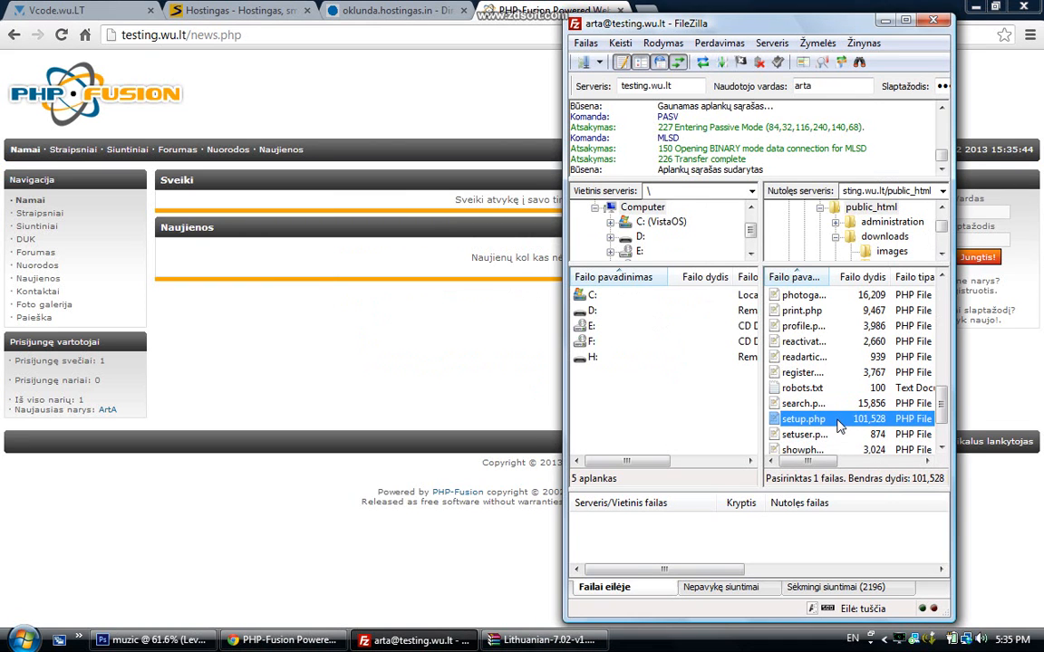
pyautogui.press('Delete')
pyautogui.click(489, 344)
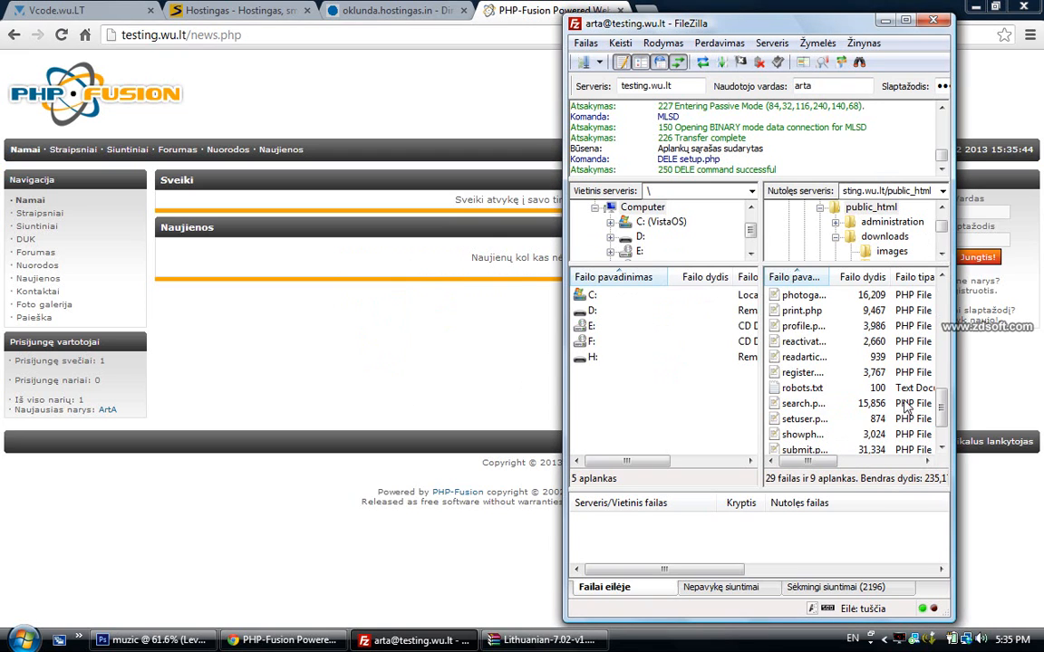
pyautogui.scroll(3, 906, 408)
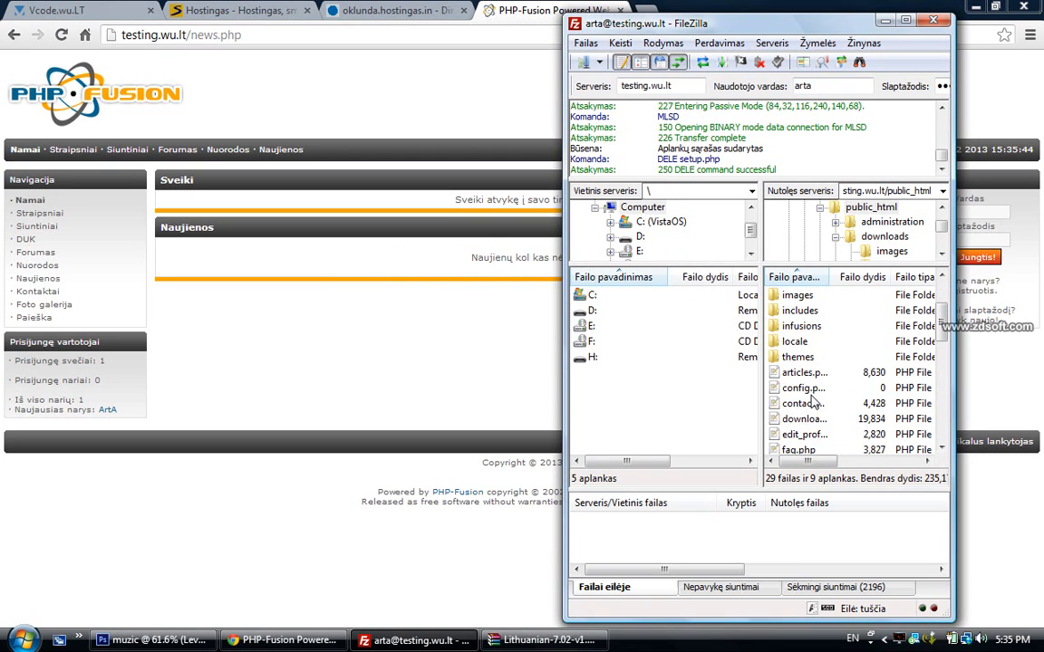
# Inspect config.php's file permissions, then close the window without applying changes
pyautogui.rightClick(804, 388)
pyautogui.click(870, 556)
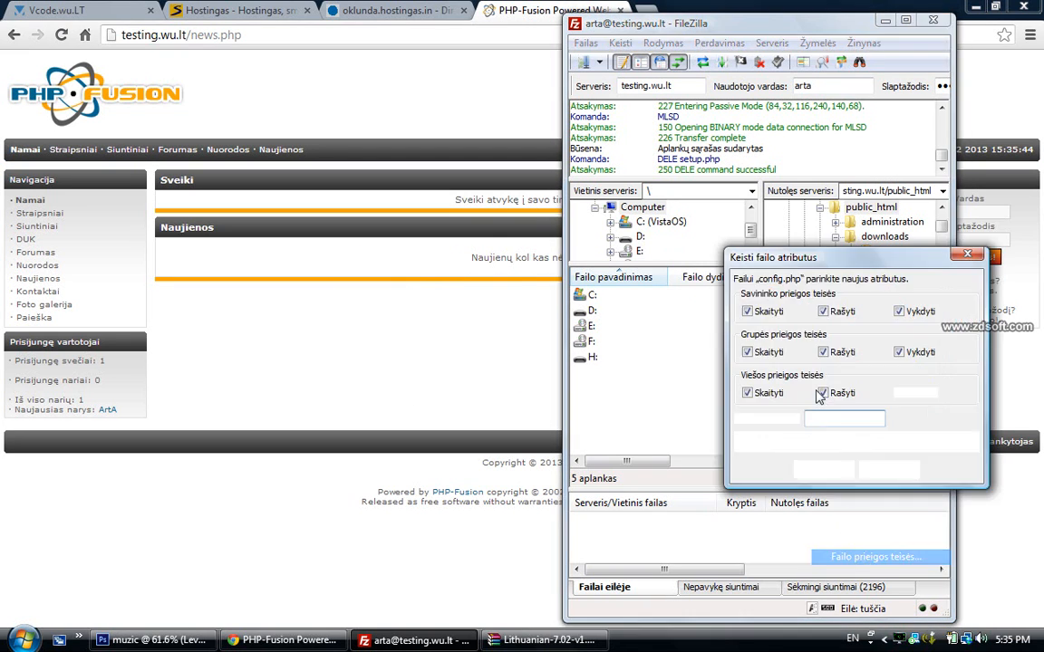
pyautogui.doubleClick(838, 418)
pyautogui.write('6')
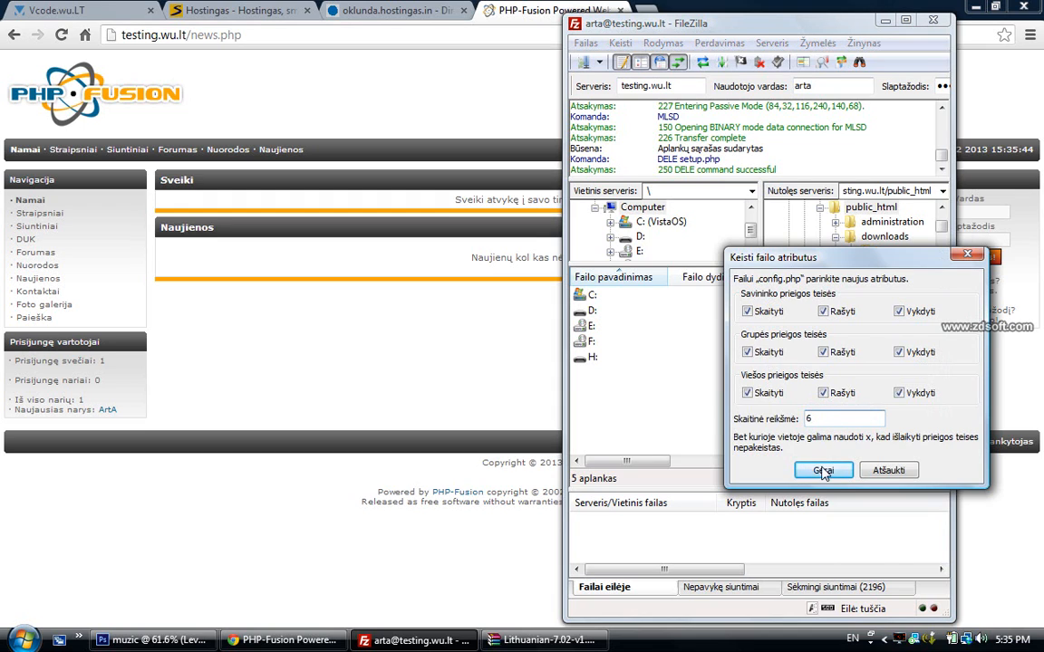
pyautogui.doubleClick(835, 421)
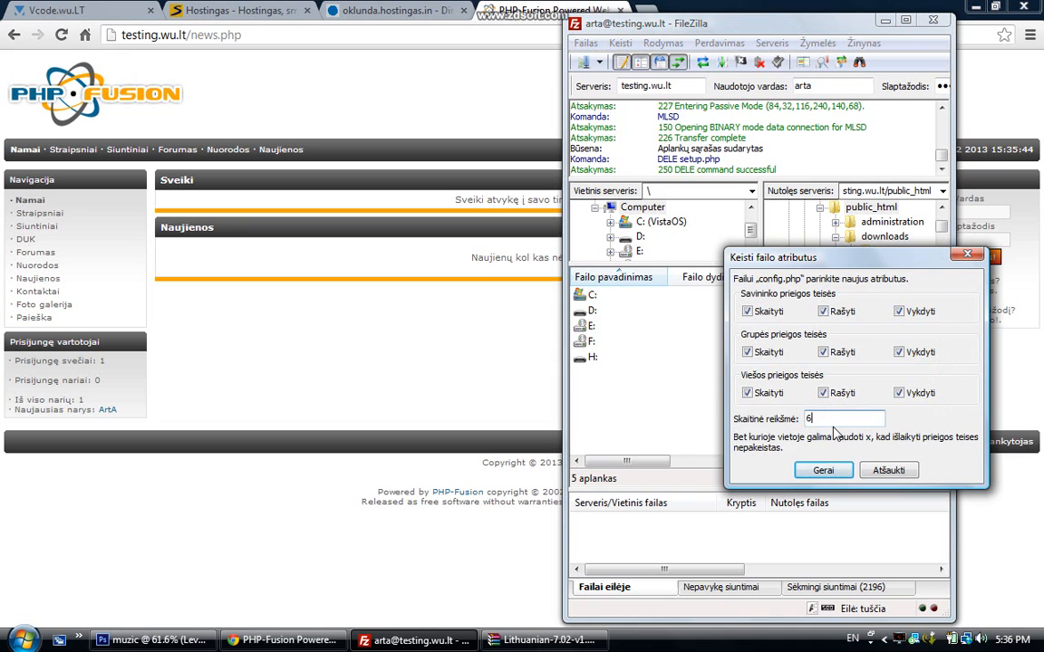
pyautogui.click(883, 472)
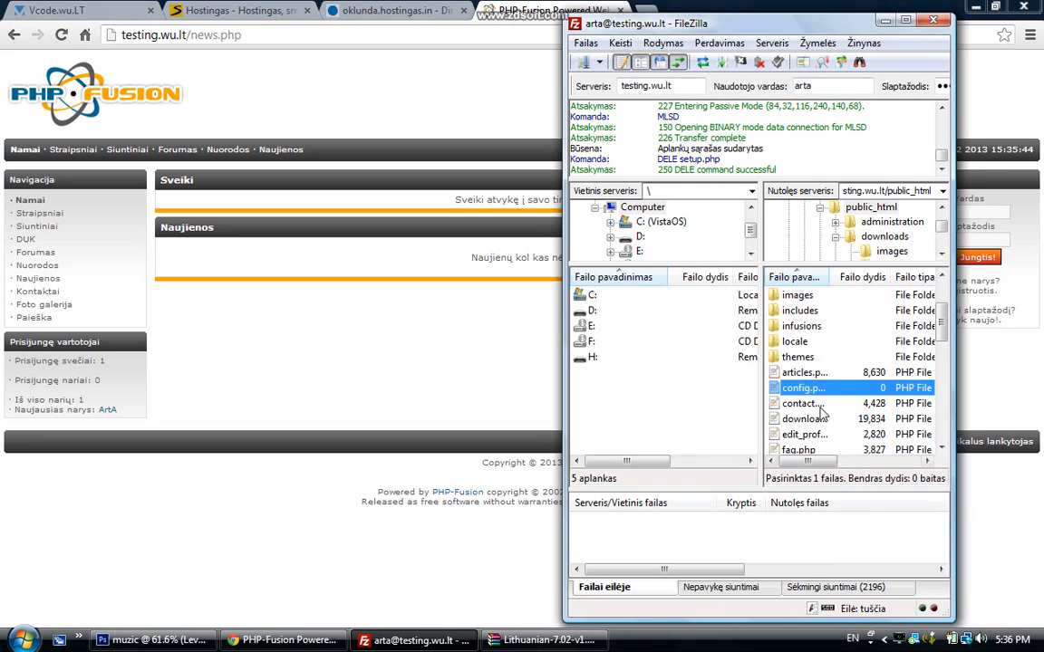
# Check contact.php's permissions without changing them, then bring up config.php's options
pyautogui.rightClick(813, 410)
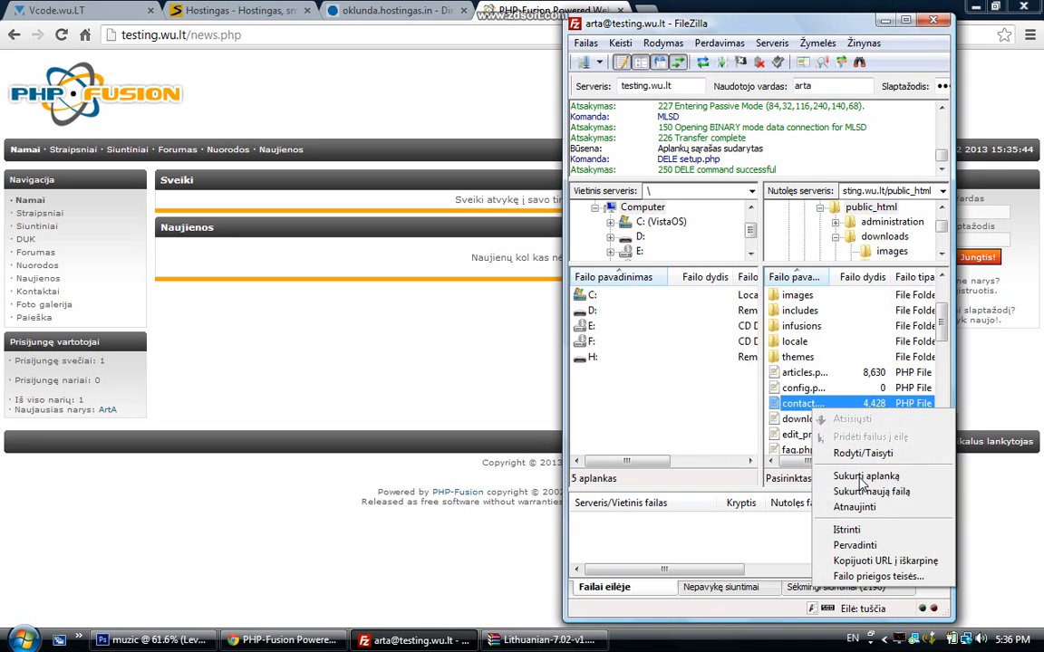
pyautogui.click(875, 577)
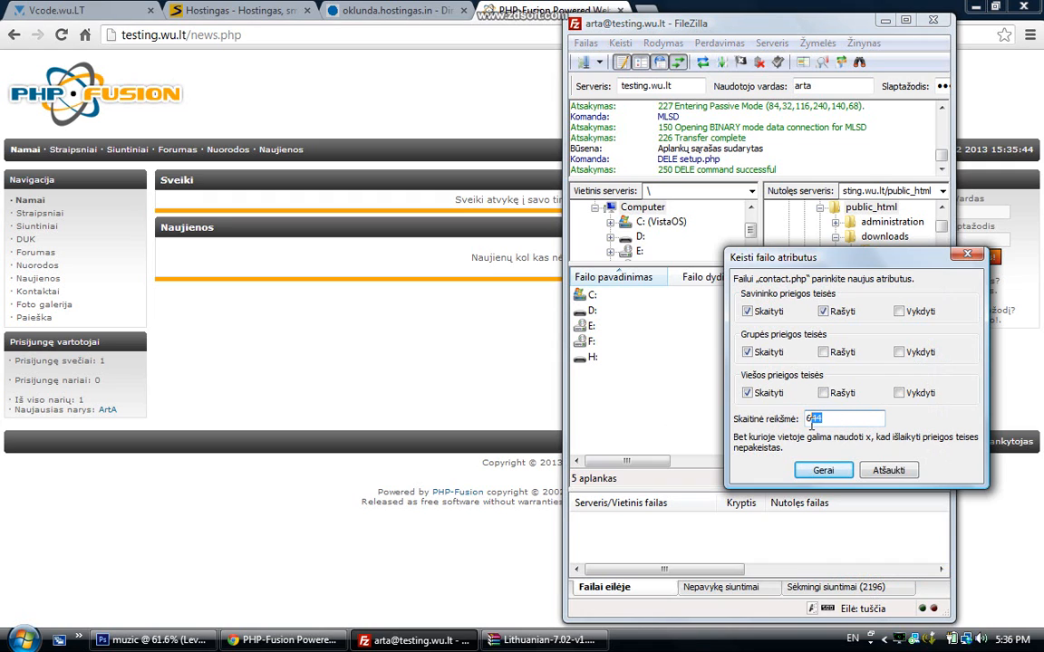
pyautogui.click(888, 470)
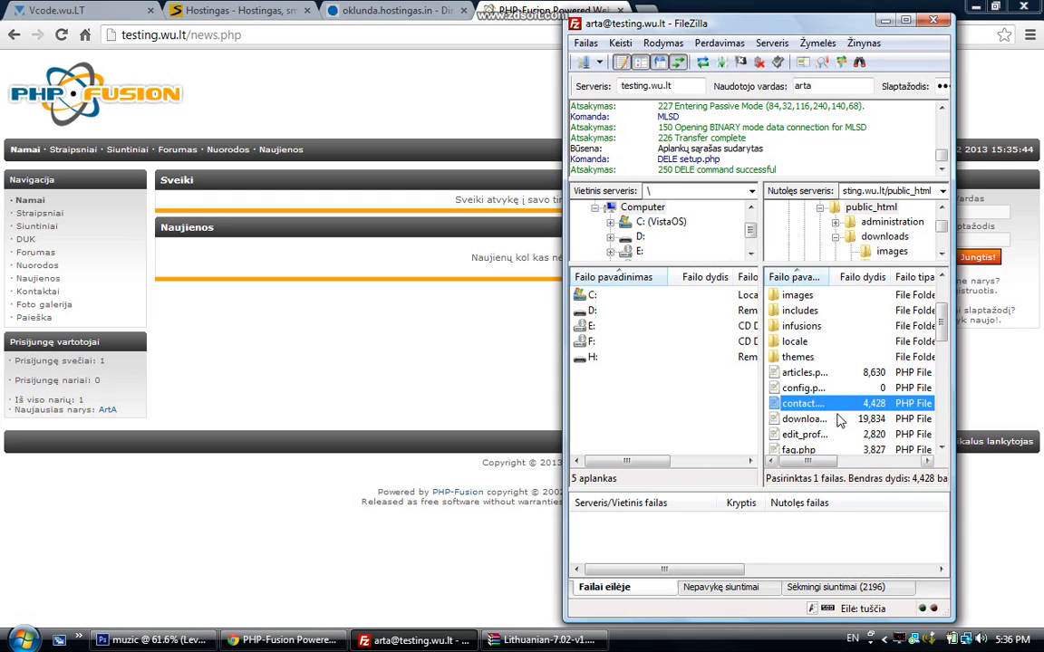
pyautogui.click(819, 408)
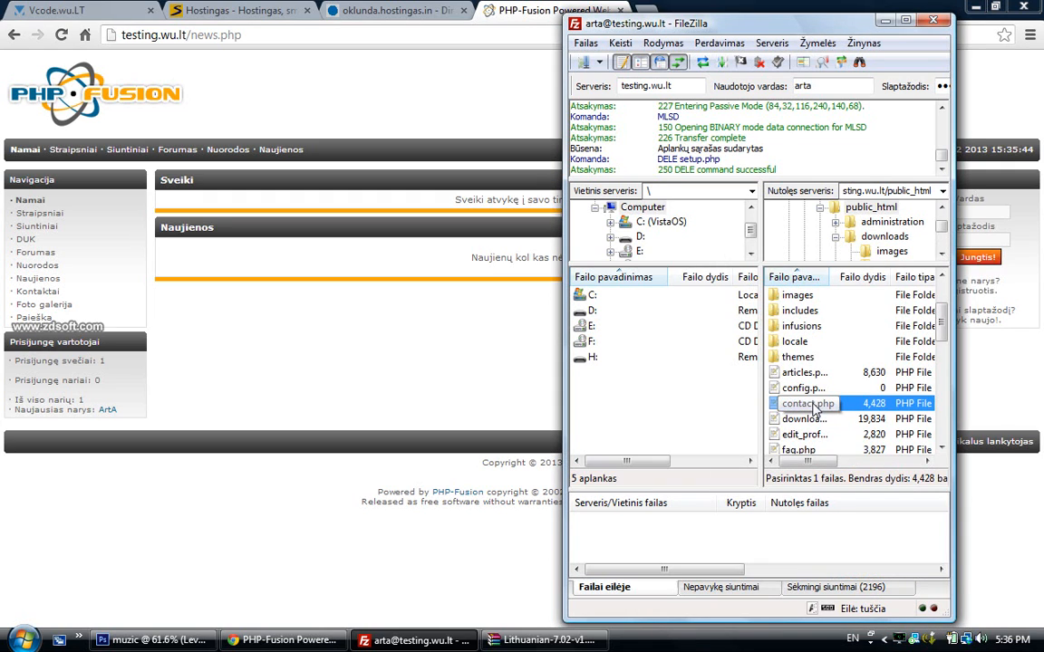
pyautogui.rightClick(820, 390)
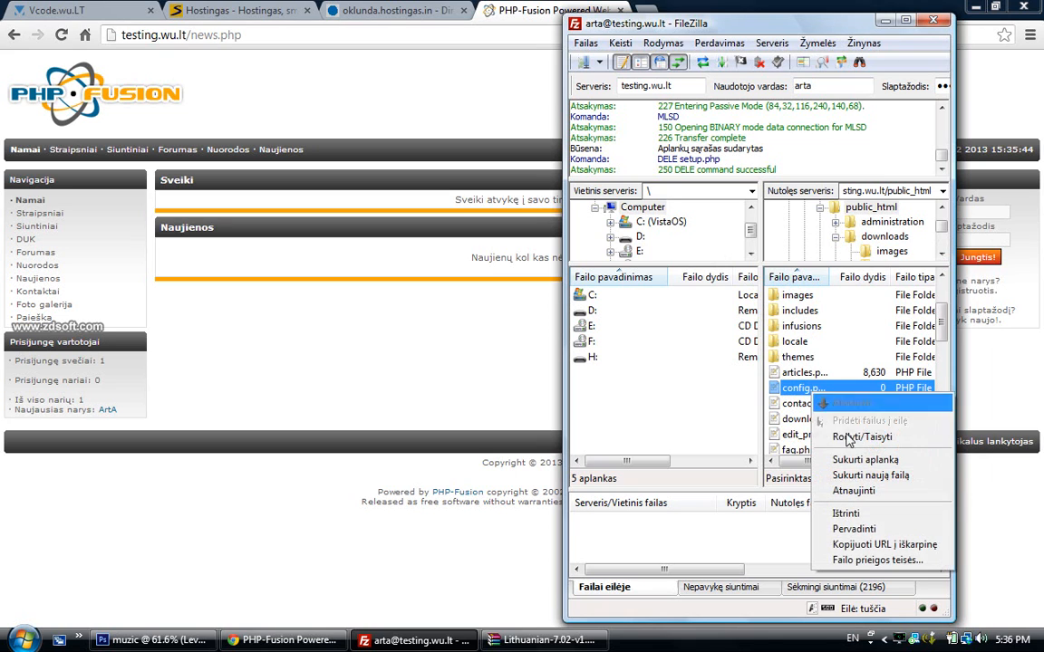
# View config.php's database settings in Notepad++, then close the file and the editor
pyautogui.click(838, 433)
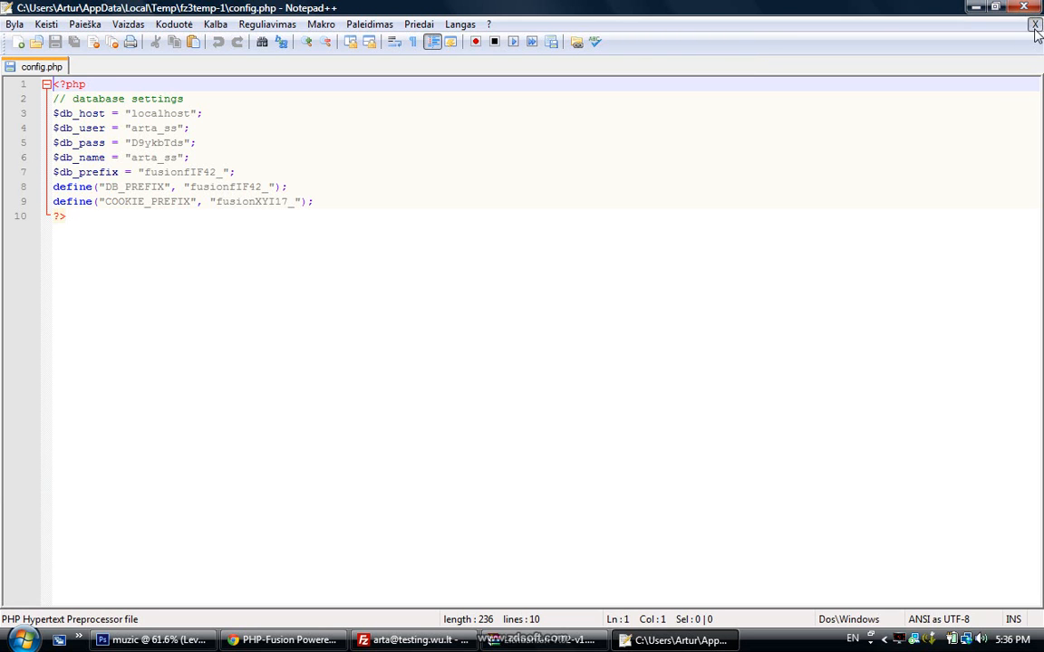
pyautogui.click(1030, 22)
pyautogui.click(1023, 8)
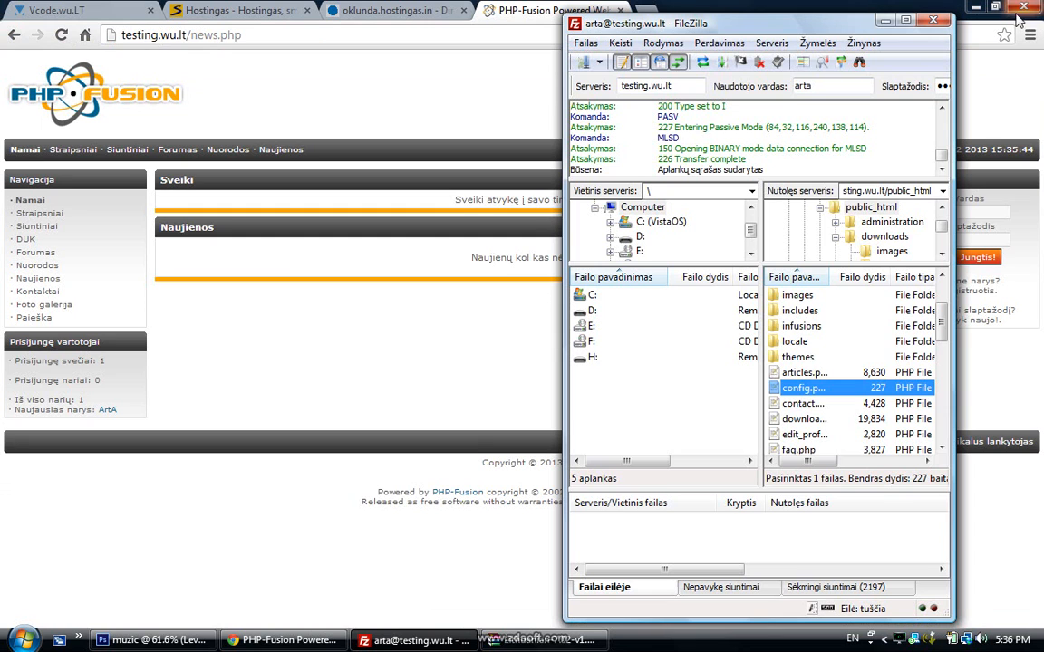
# Change config.php's permissions from 777 to 644, then minimize FileZilla to show the site
pyautogui.rightClick(796, 390)
pyautogui.click(843, 436)
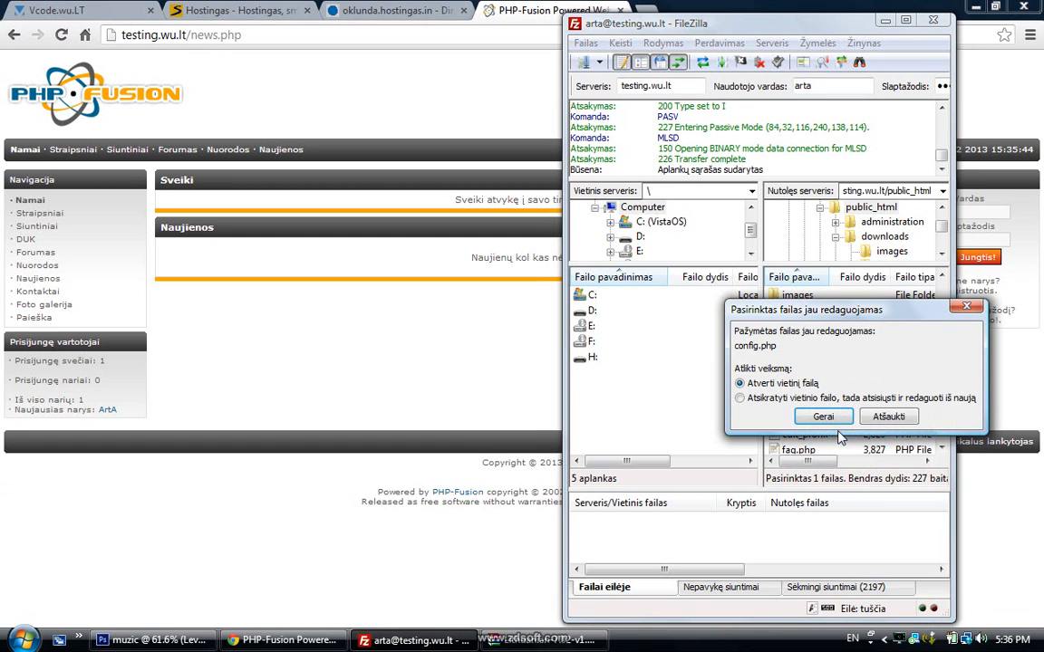
pyautogui.click(799, 376)
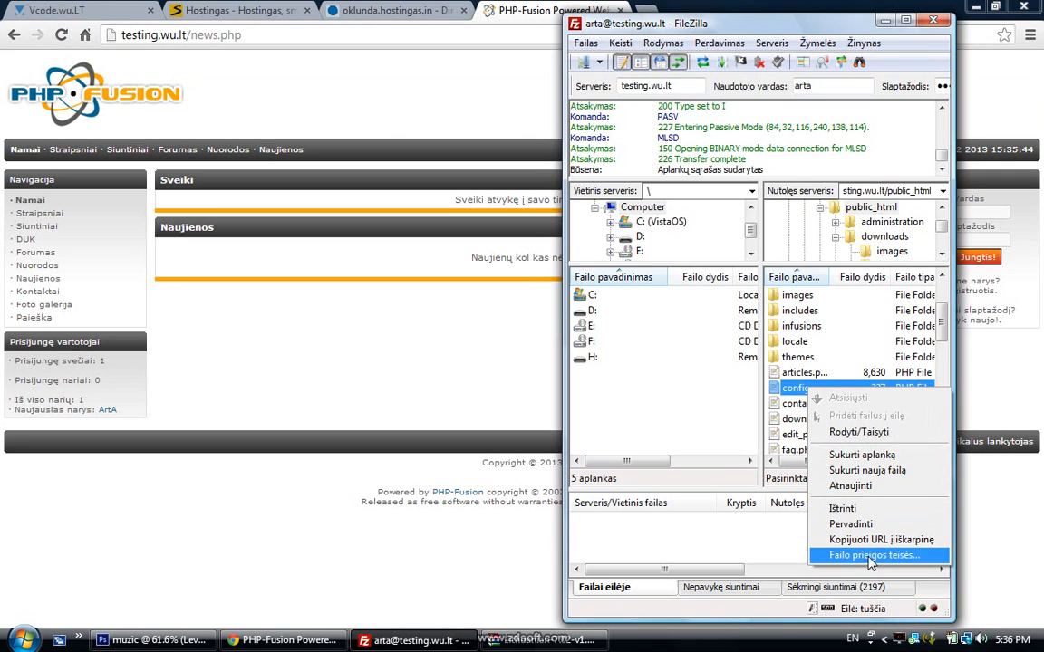
pyautogui.click(863, 553)
pyautogui.doubleClick(829, 421)
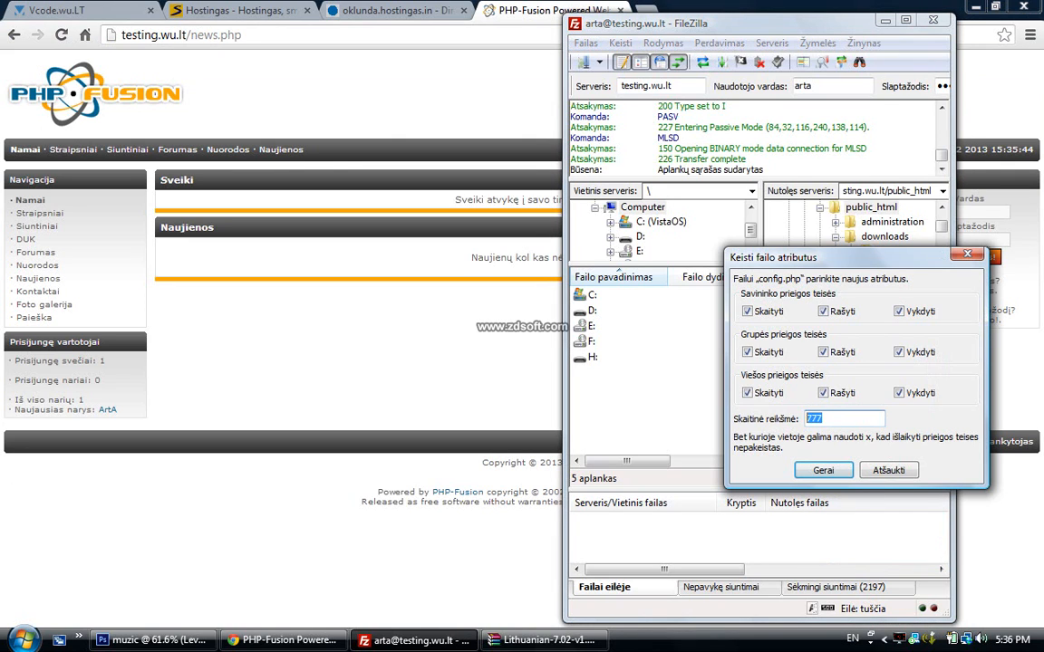
pyautogui.write('644')
pyautogui.click(824, 470)
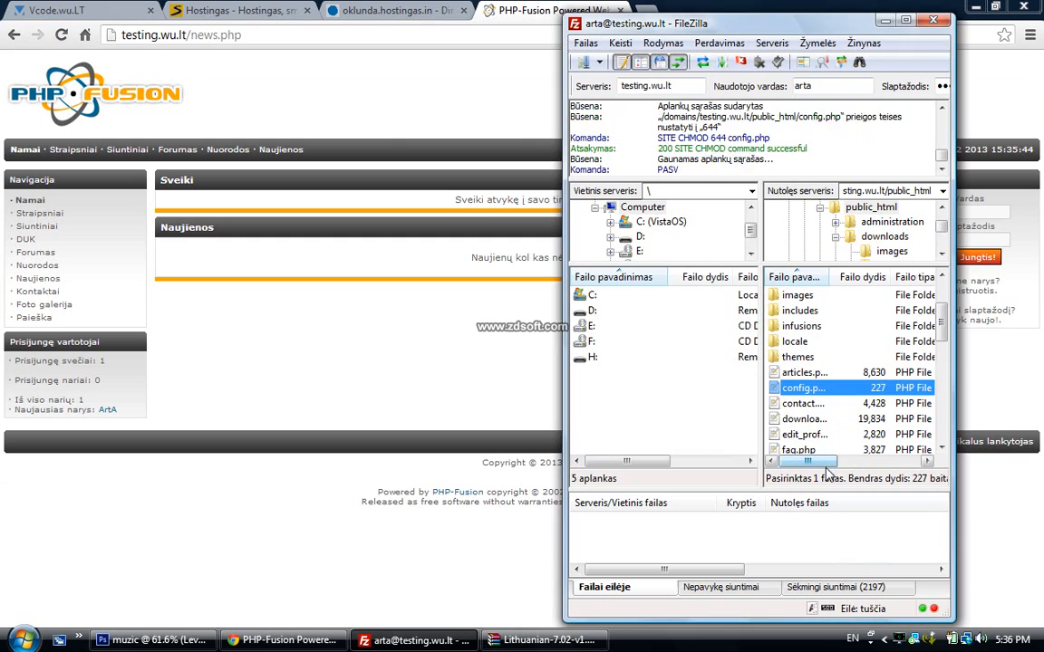
pyautogui.click(884, 20)
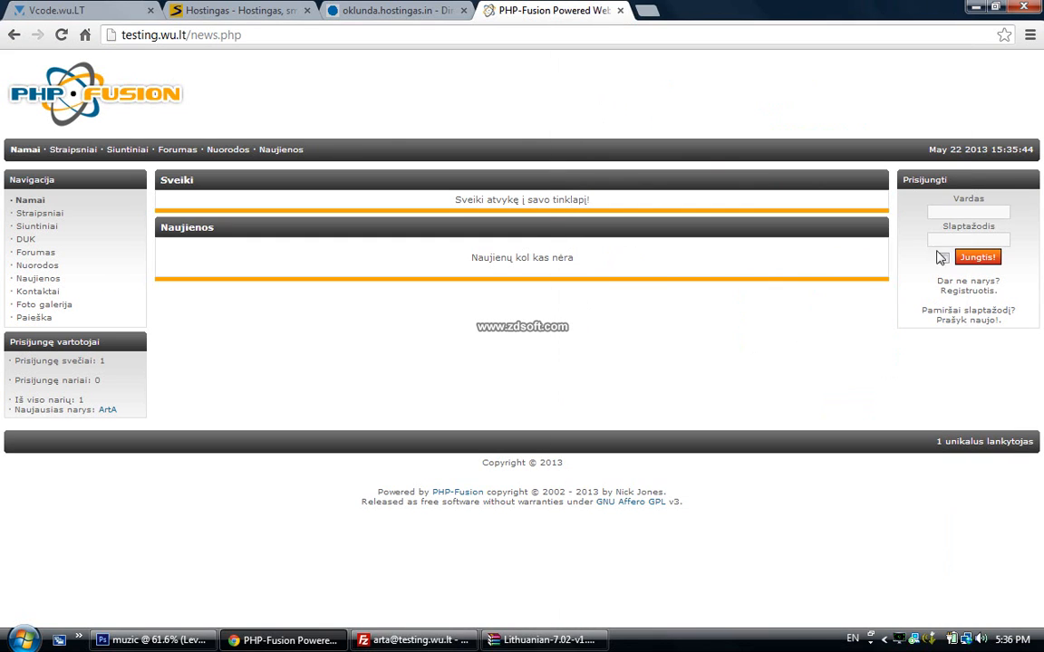